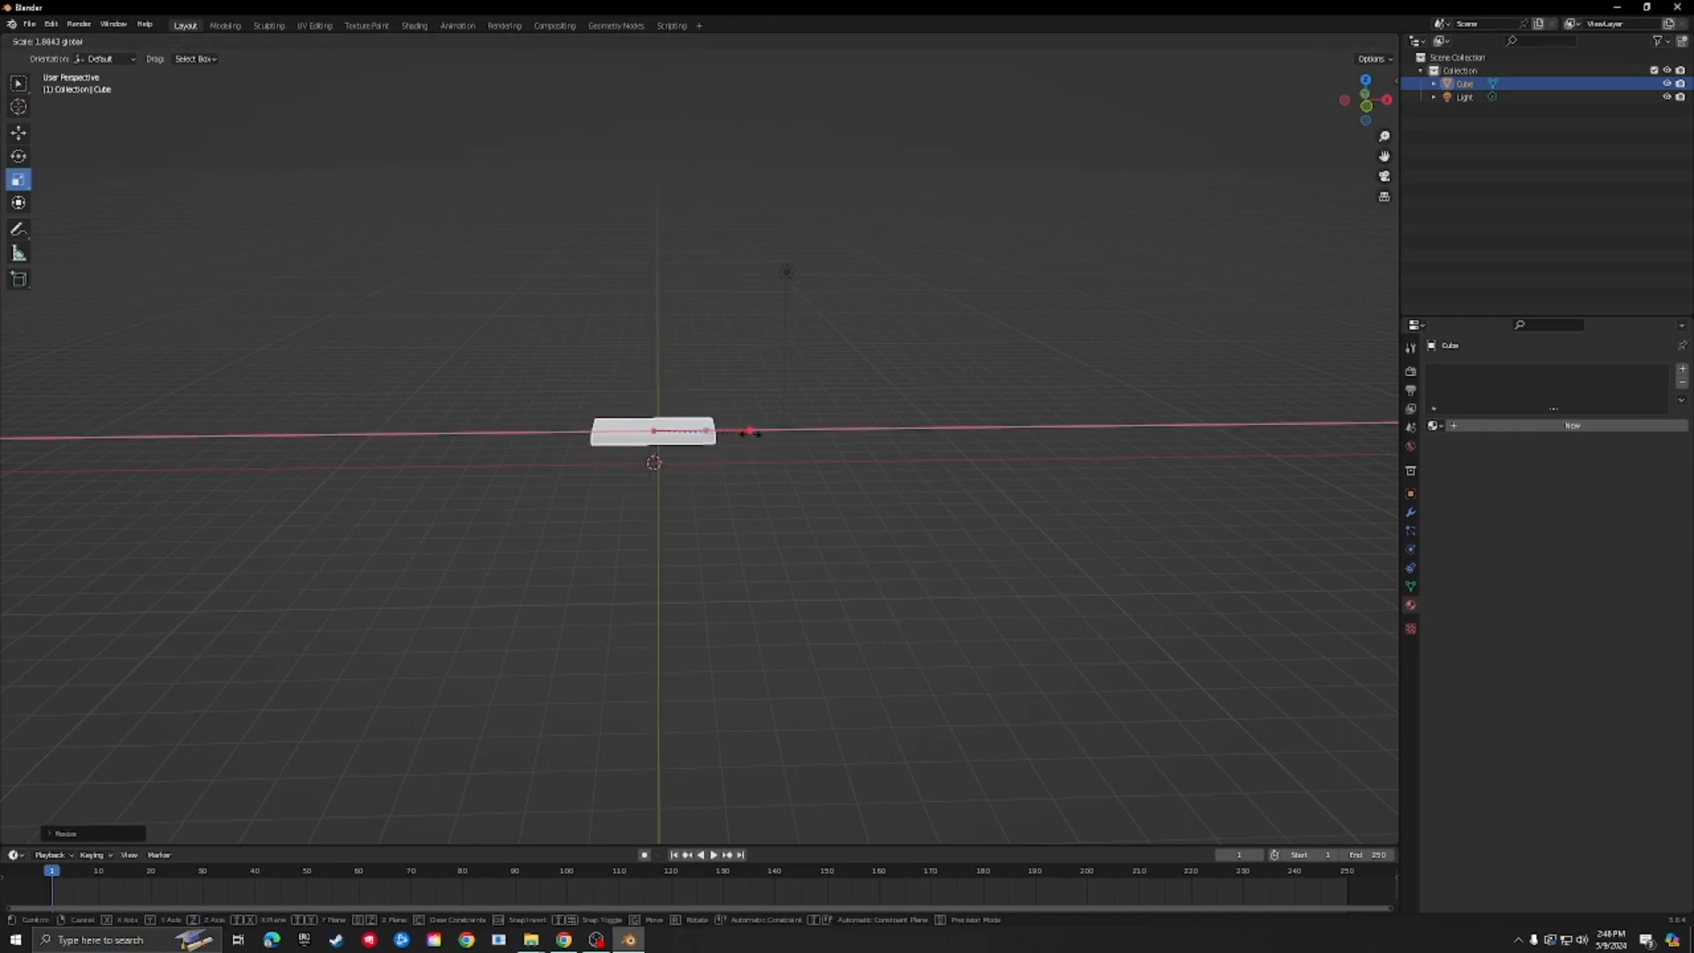
Step: Scale the flattened cube outward along the X and Y axes into a wide, roughly square slab
{"action": "middle_click_drag", "start_coordinate": [777, 431], "coordinate": [704, 490]}
{"action": "left_click_drag", "start_coordinate": [652, 475], "coordinate": [541, 462]}
{"action": "middle_click_drag", "start_coordinate": [540, 462], "coordinate": [695, 344]}
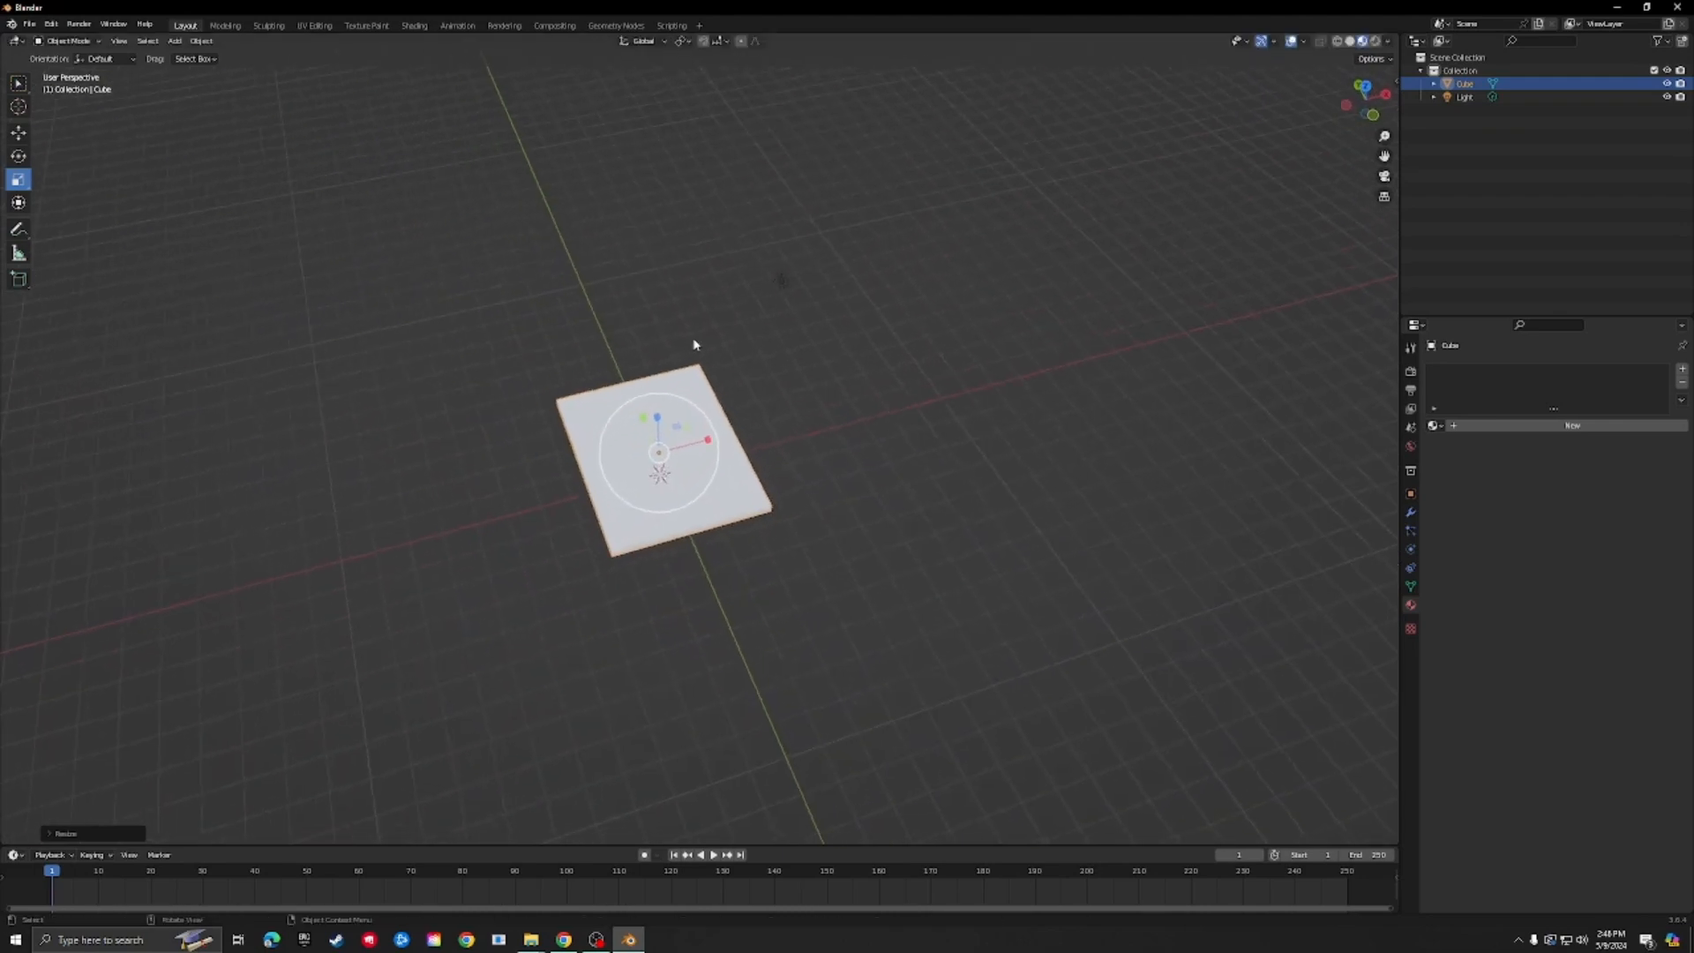
{"action": "left_click_drag", "start_coordinate": [703, 449], "coordinate": [722, 444]}
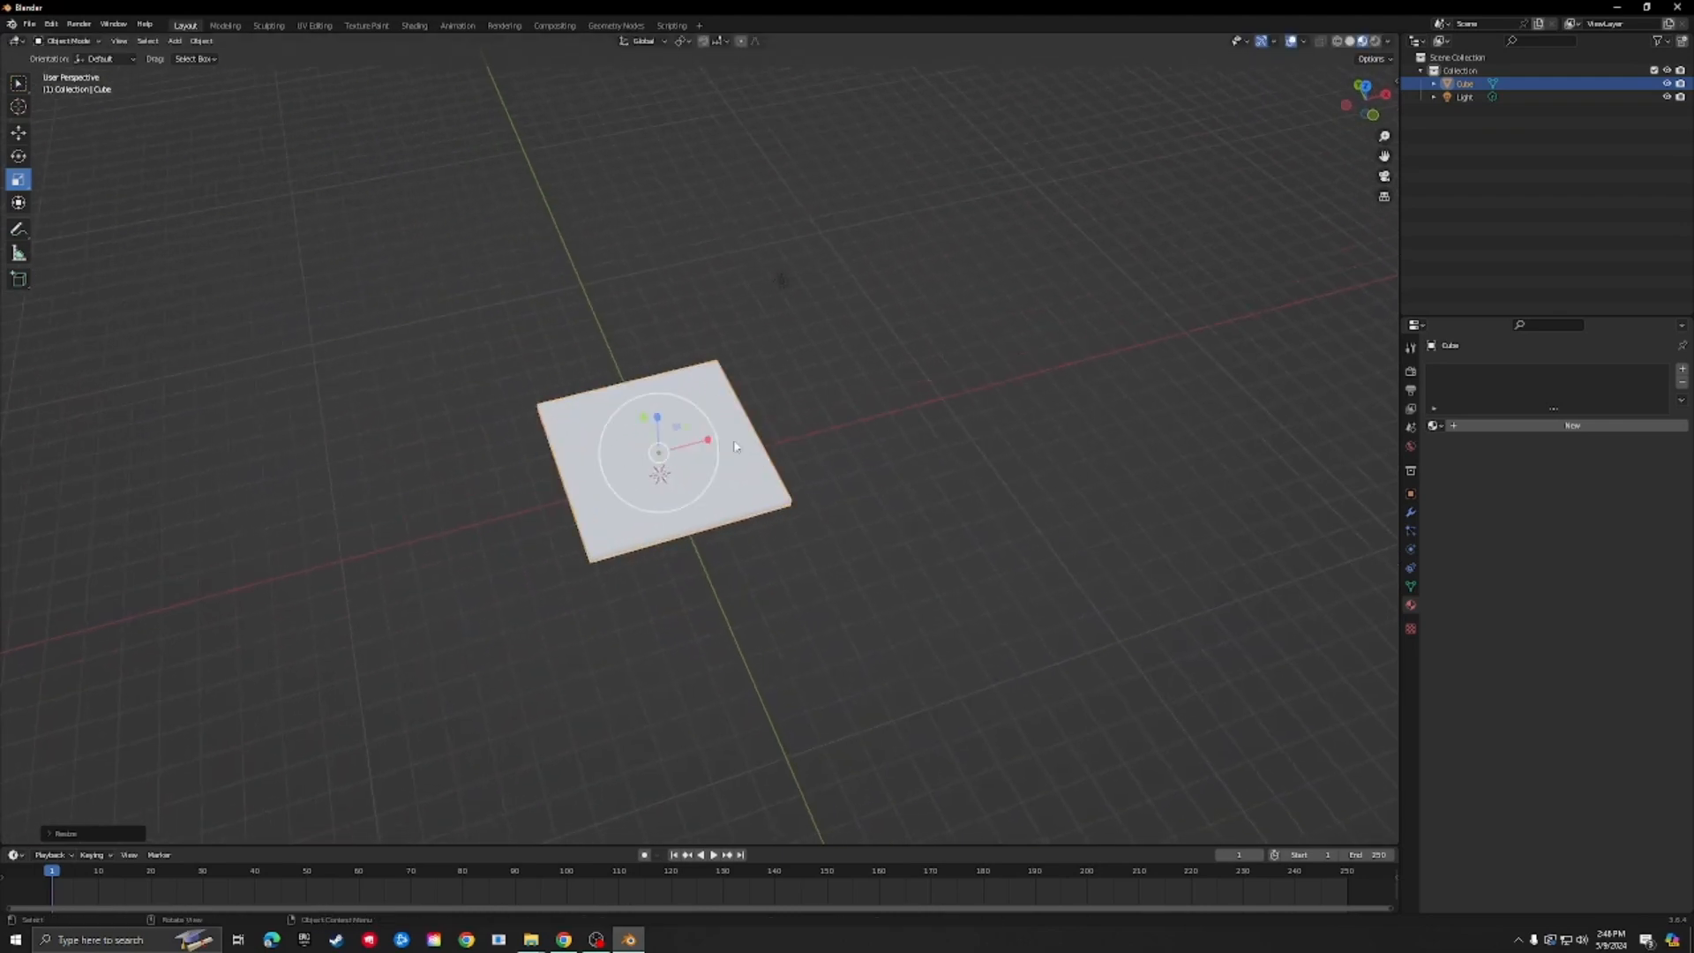
{"action": "left_click", "coordinate": [785, 585]}
{"action": "left_click", "coordinate": [642, 468]}
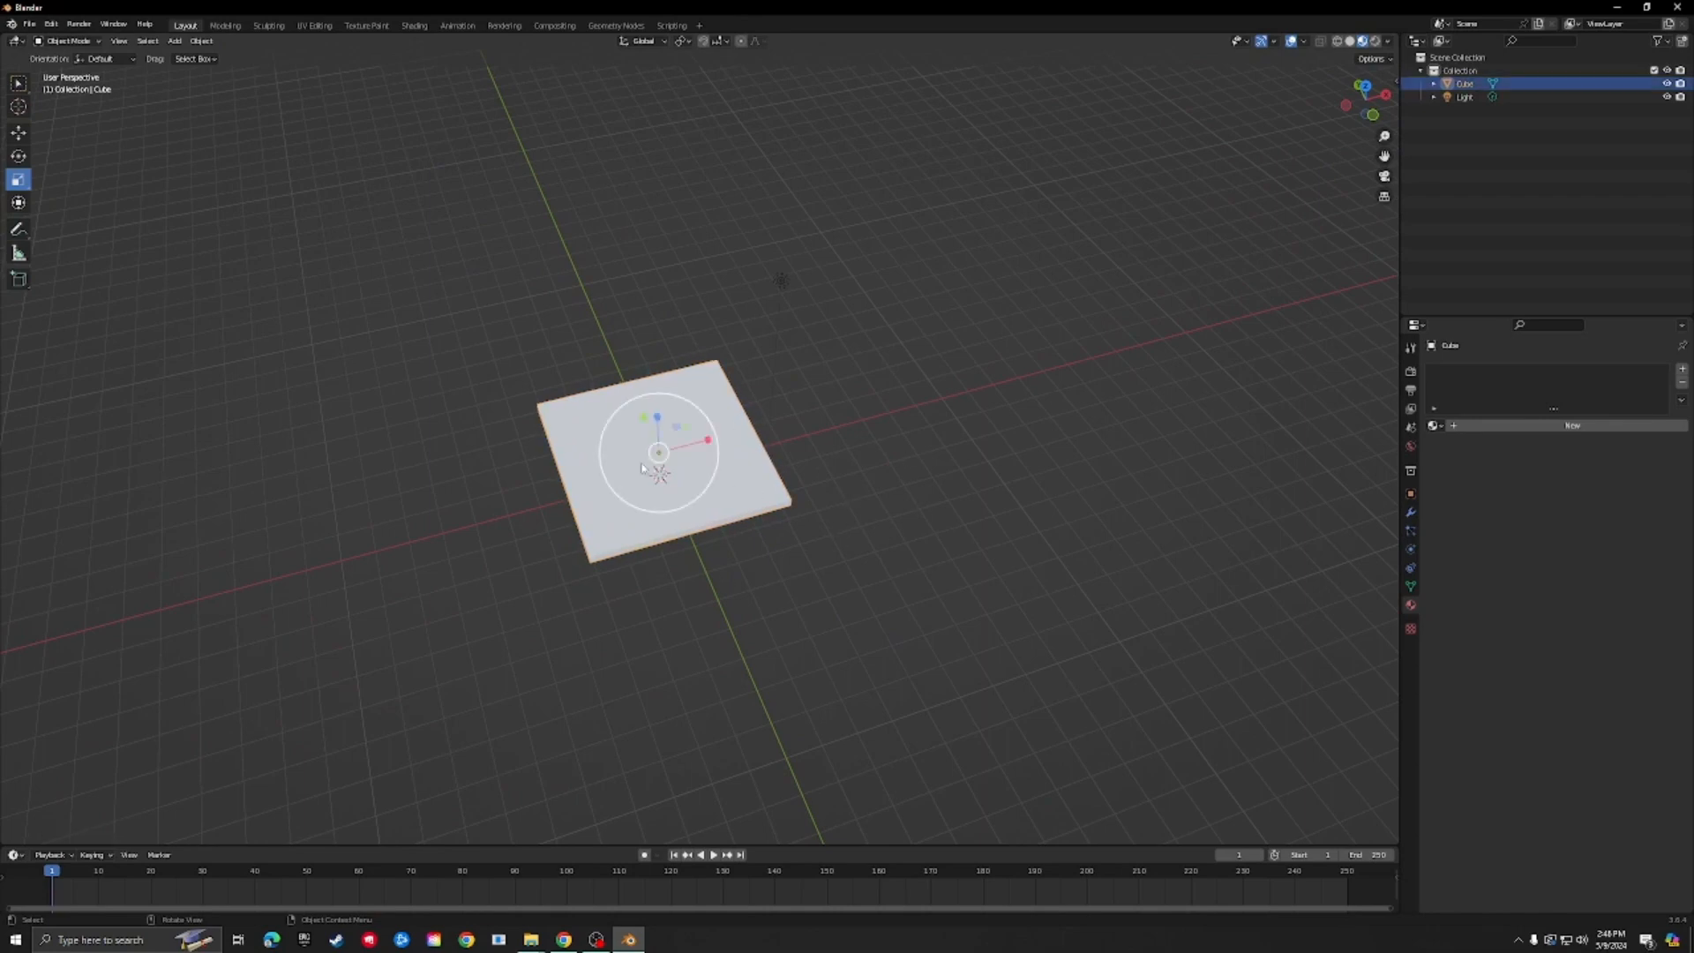
Step: Move the slab down along the Z axis so it sits at the grid origin
{"action": "left_click", "coordinate": [17, 132]}
{"action": "middle_click_drag", "start_coordinate": [256, 379], "coordinate": [639, 395]}
{"action": "left_click_drag", "start_coordinate": [656, 379], "coordinate": [654, 412]}
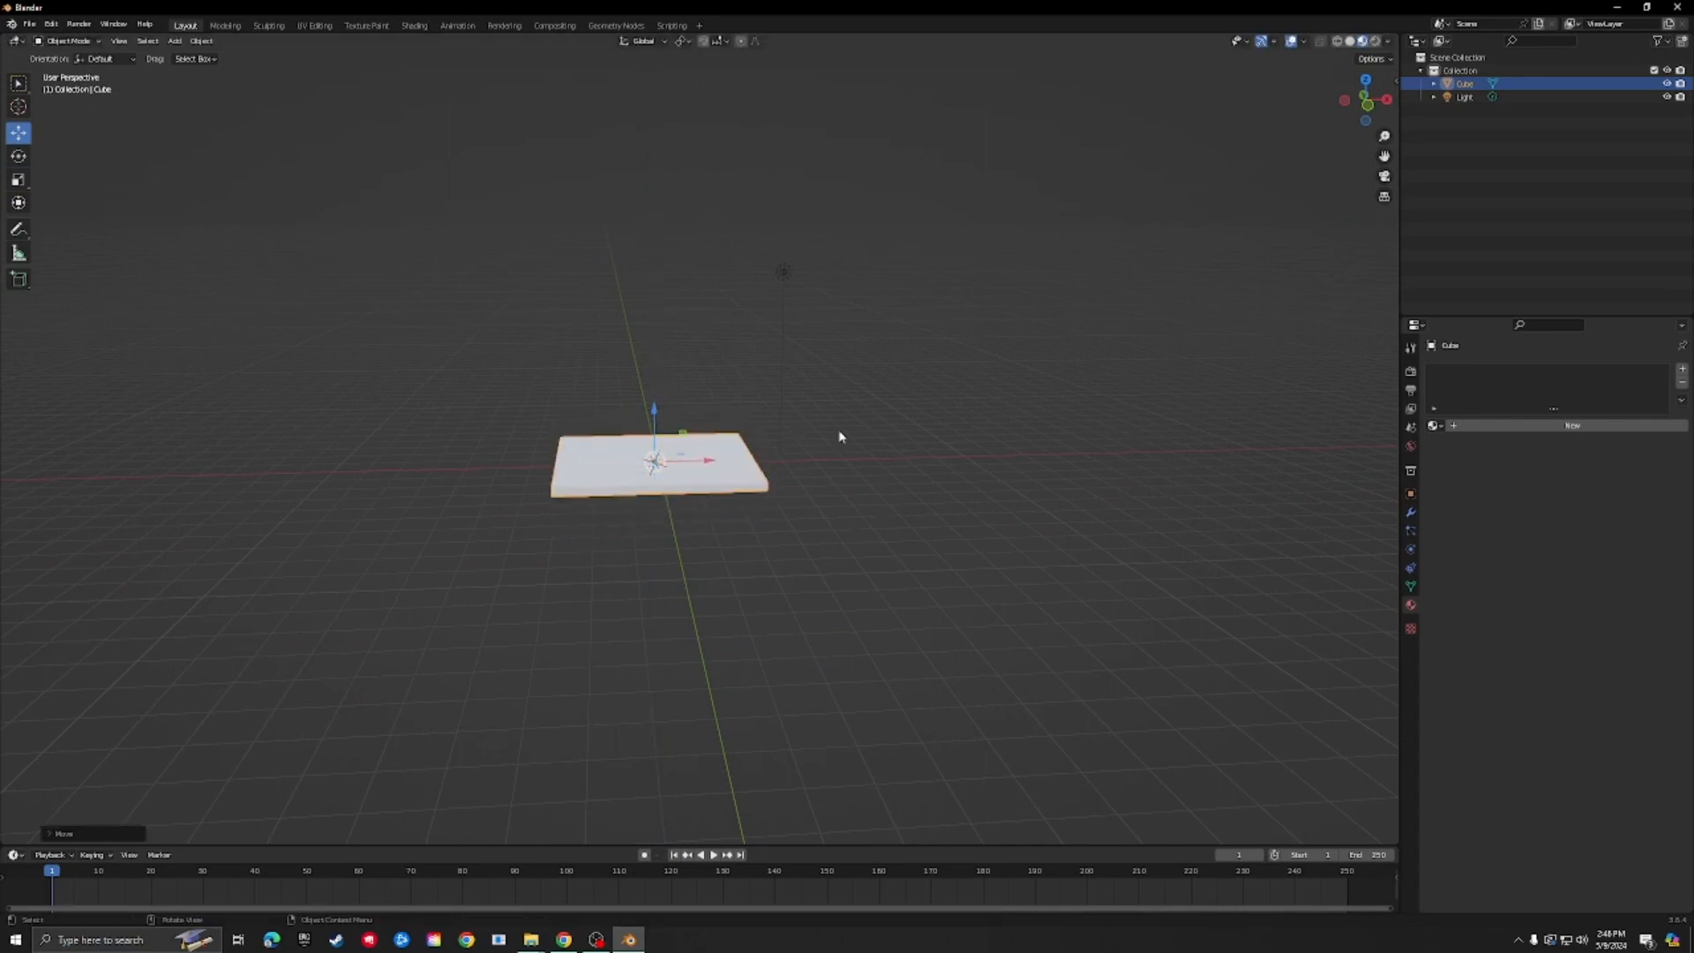
{"action": "scroll", "coordinate": [839, 435], "scroll_direction": "up", "scroll_amount": 4}
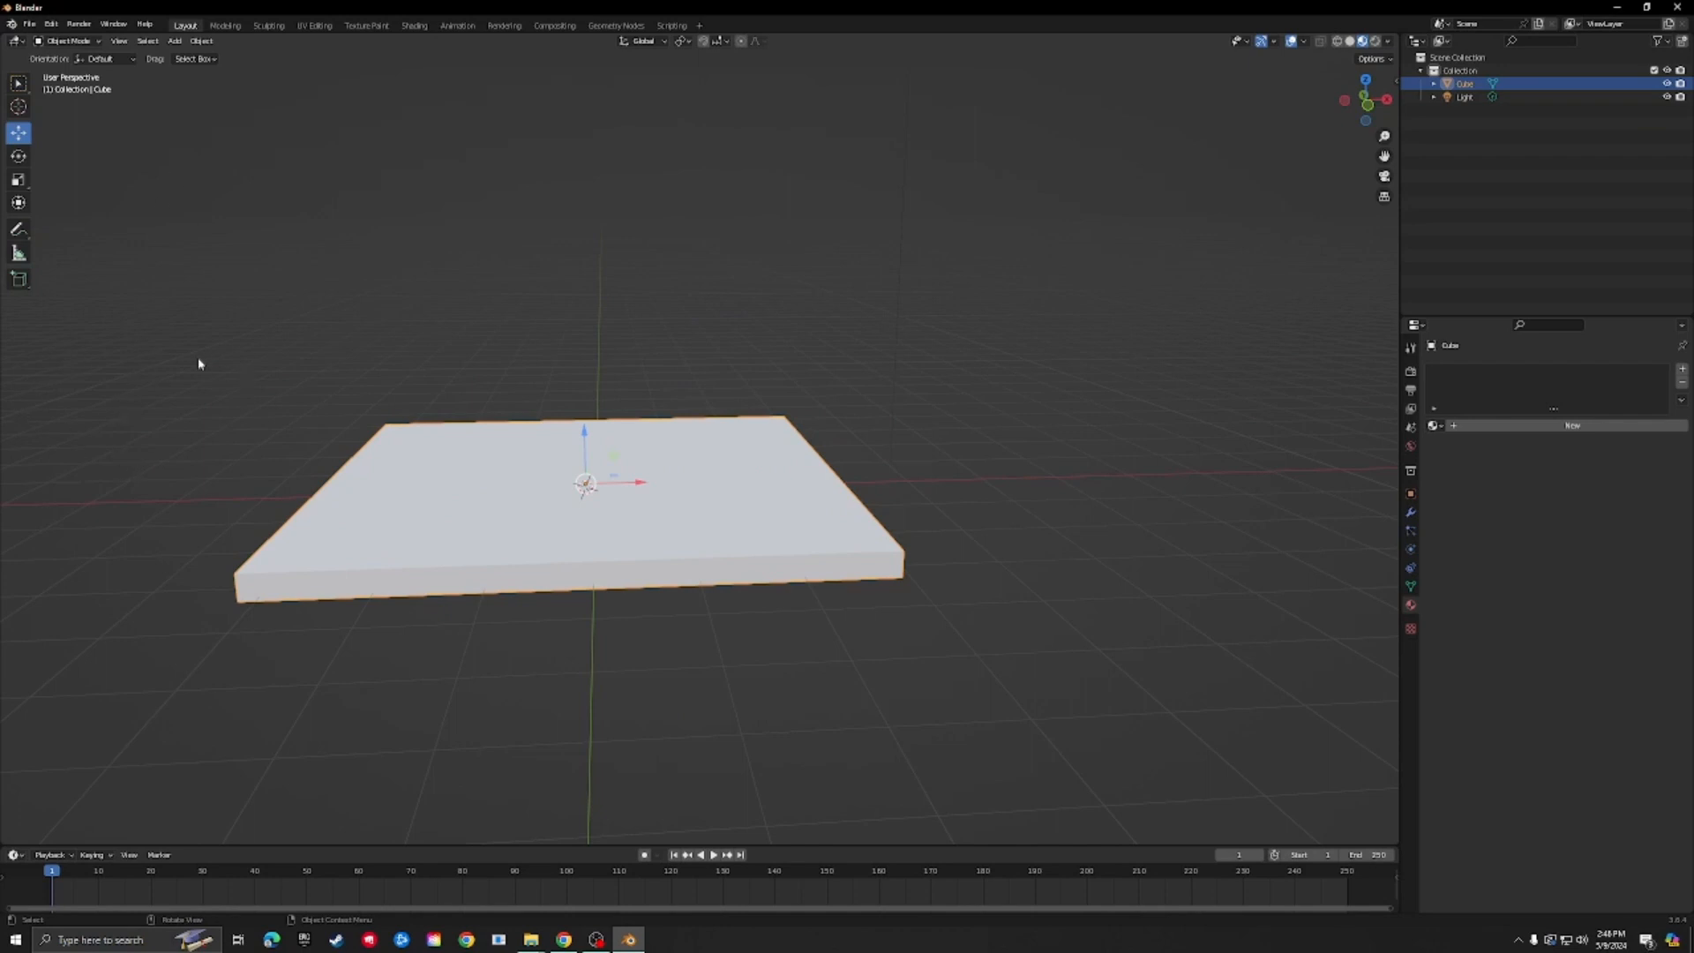
{"action": "scroll", "coordinate": [540, 412], "scroll_direction": "up", "scroll_amount": 1}
{"action": "middle_click_drag", "start_coordinate": [335, 479], "coordinate": [605, 501]}
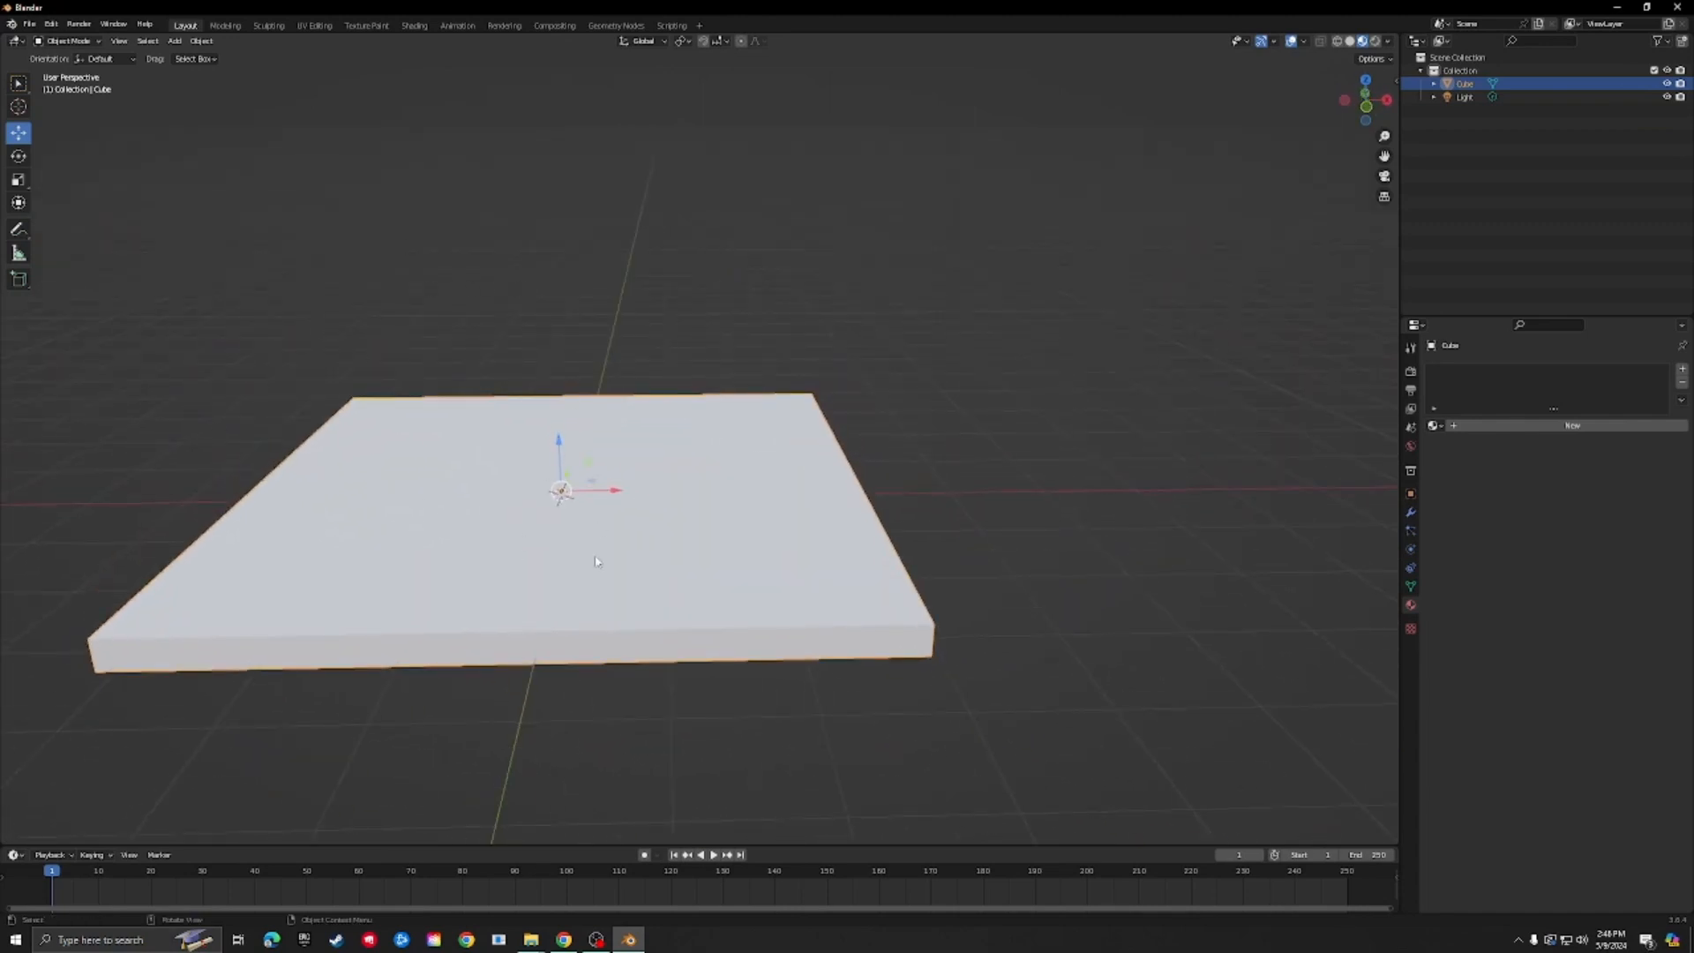
{"action": "scroll", "coordinate": [606, 505], "scroll_direction": "down", "scroll_amount": 3}
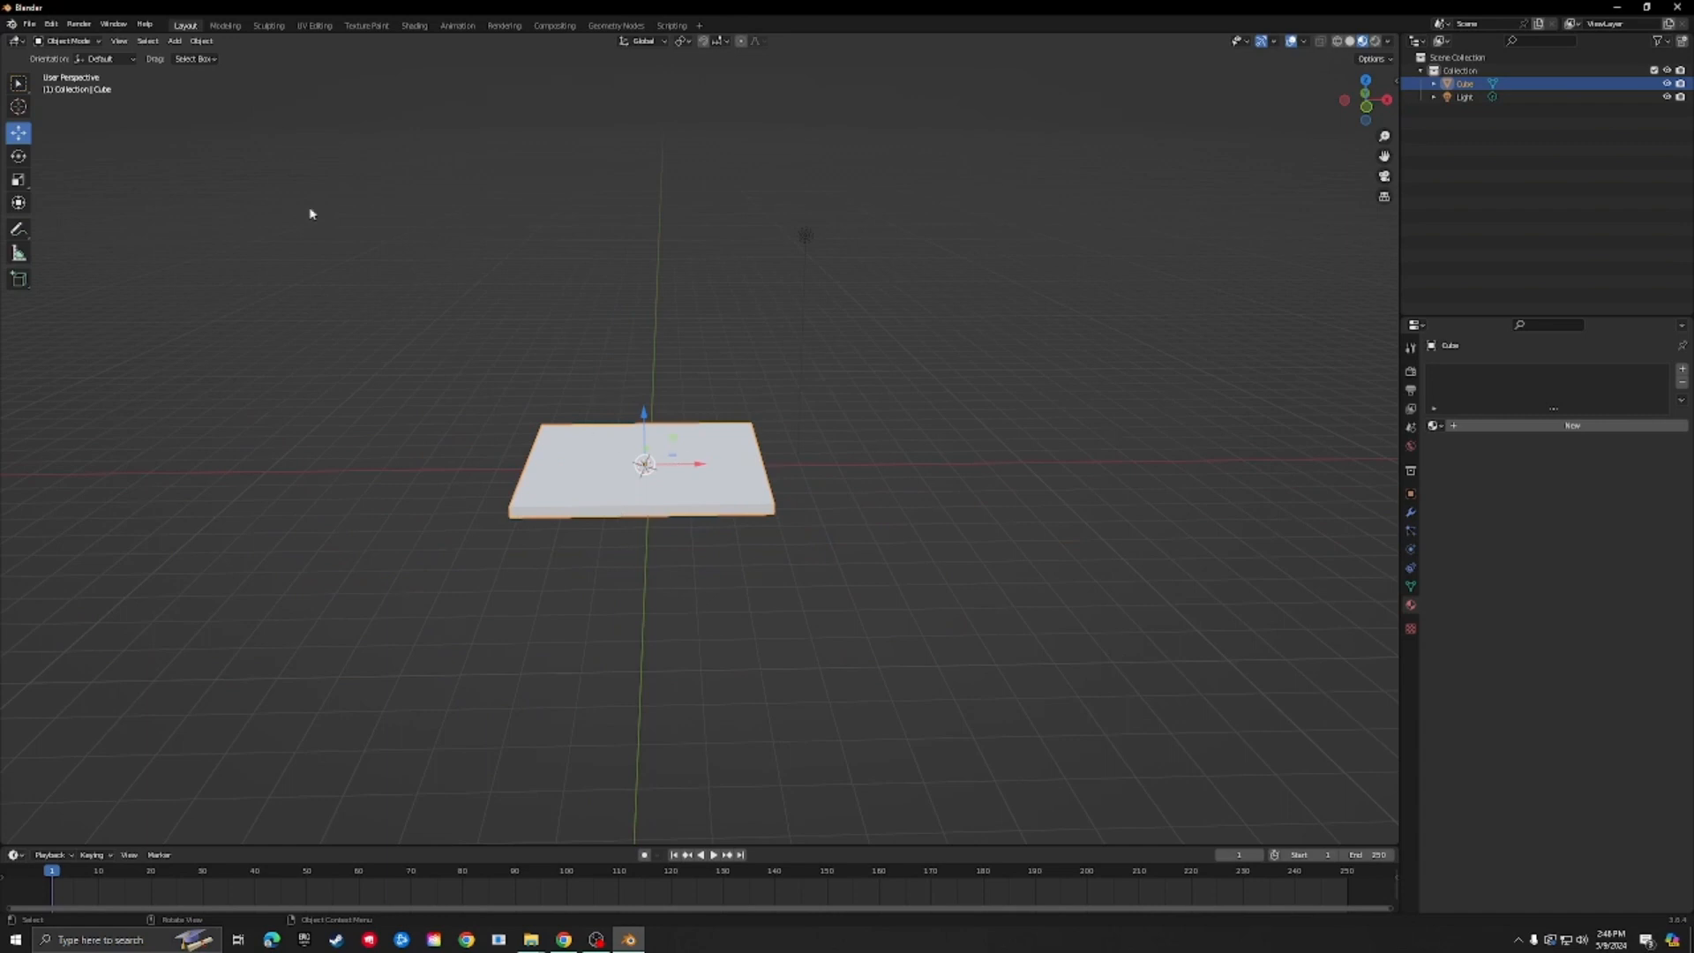
Step: In Edit Mode, extrude the slab's top face up slightly and scale it to about 0.9 to form a sloped lip
{"action": "left_click", "coordinate": [66, 42]}
{"action": "left_click", "coordinate": [59, 72]}
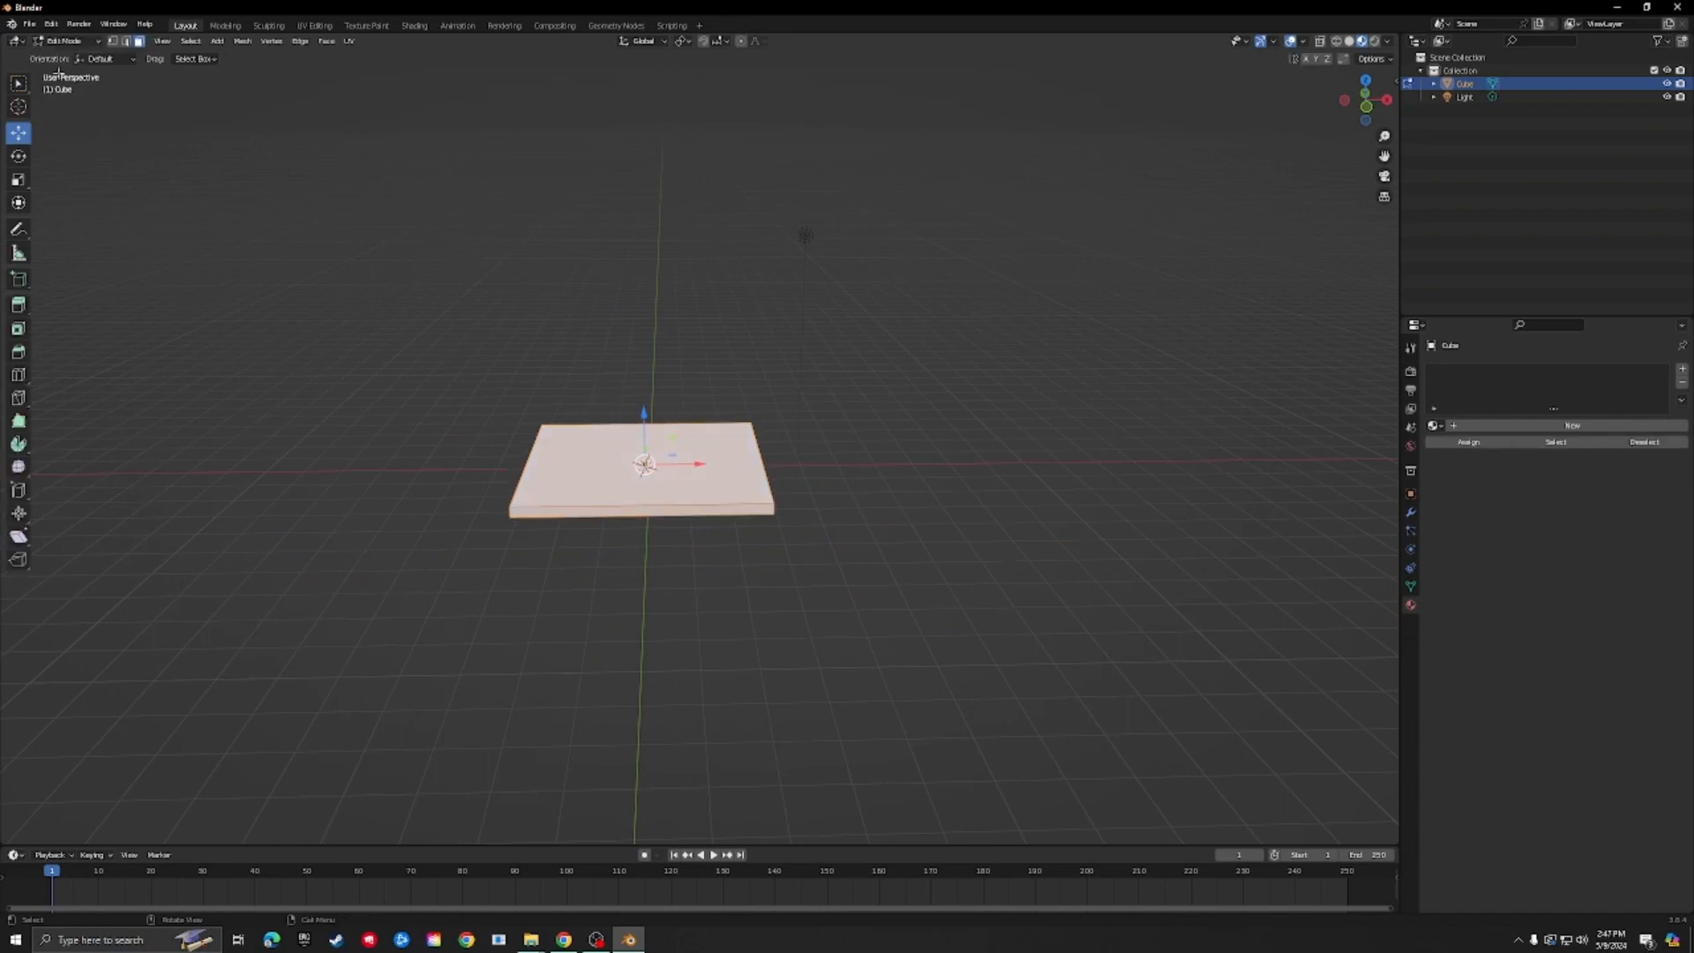
{"action": "left_click", "coordinate": [186, 311]}
{"action": "left_click", "coordinate": [578, 456]}
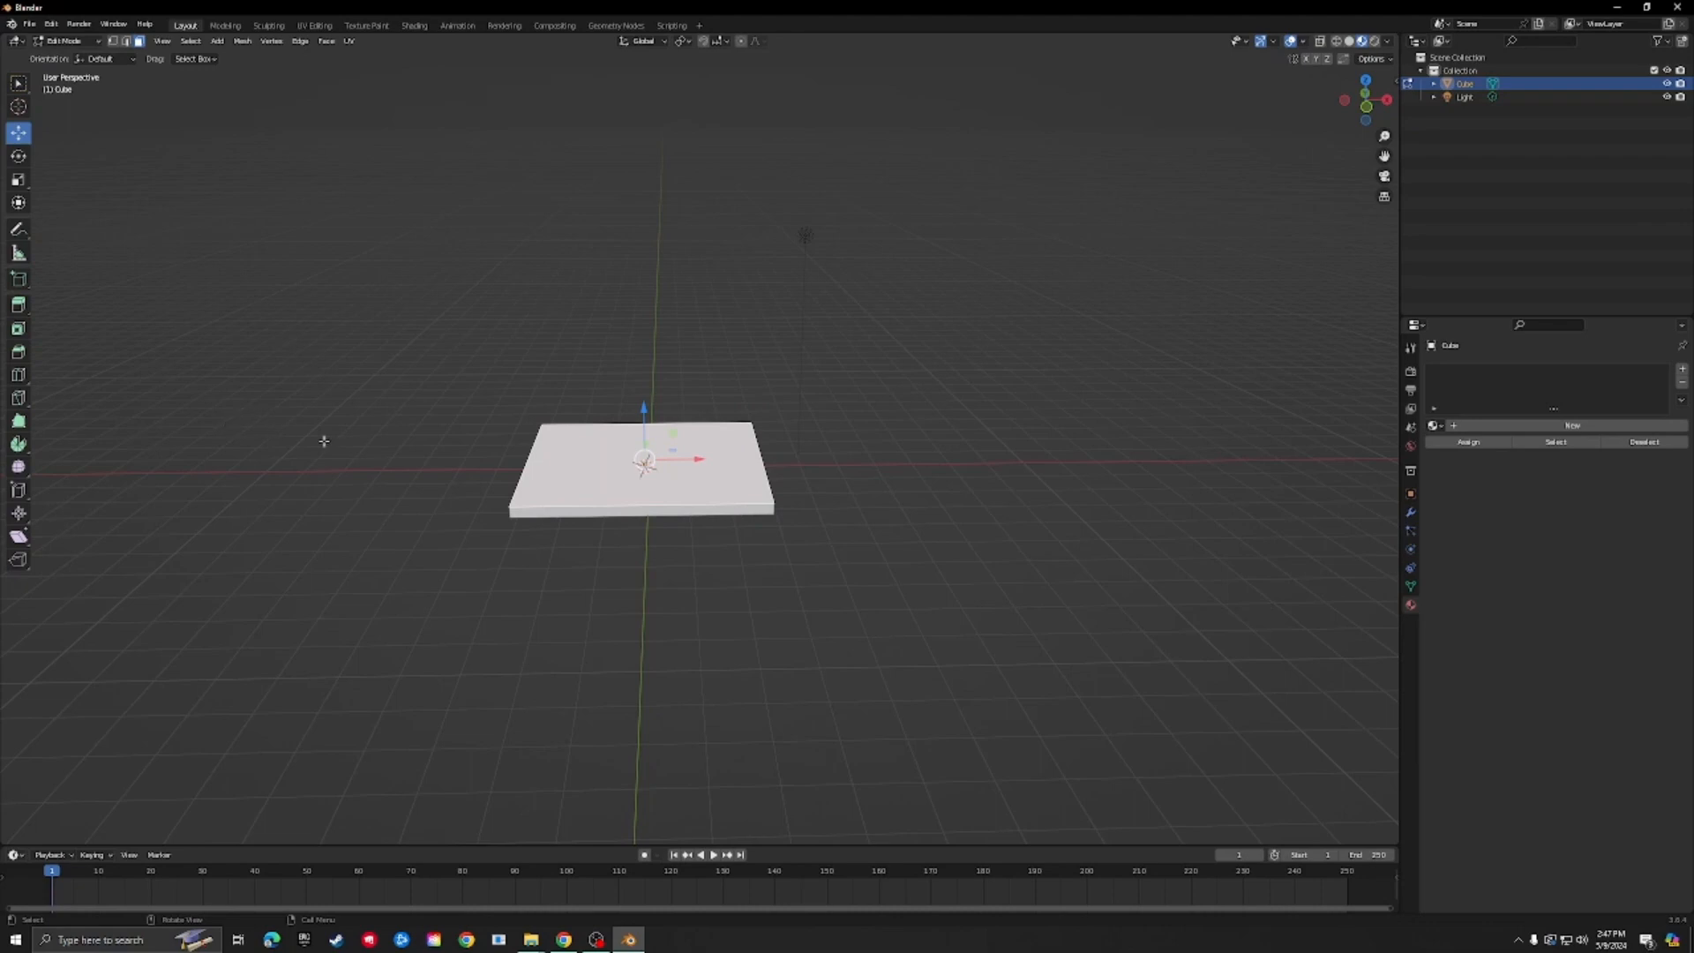
{"action": "scroll", "coordinate": [404, 466], "scroll_direction": "up", "scroll_amount": 3}
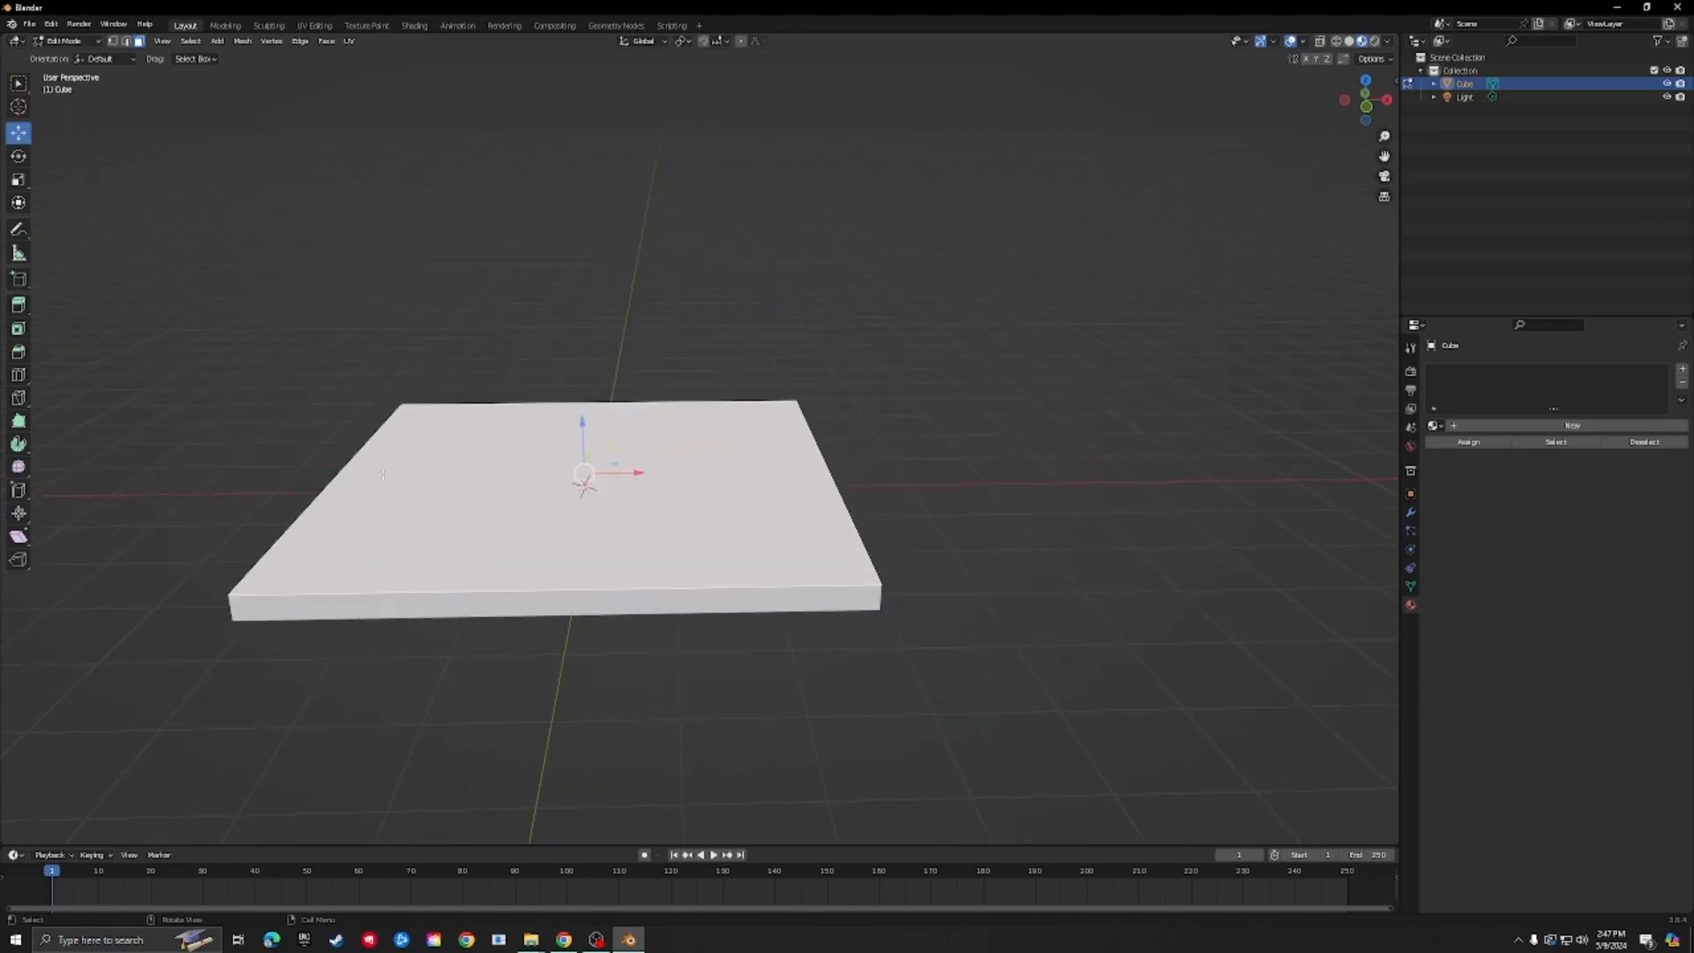
{"action": "middle_click_drag", "start_coordinate": [540, 485], "coordinate": [624, 491], "text": "shift"}
{"action": "key", "text": "e"}
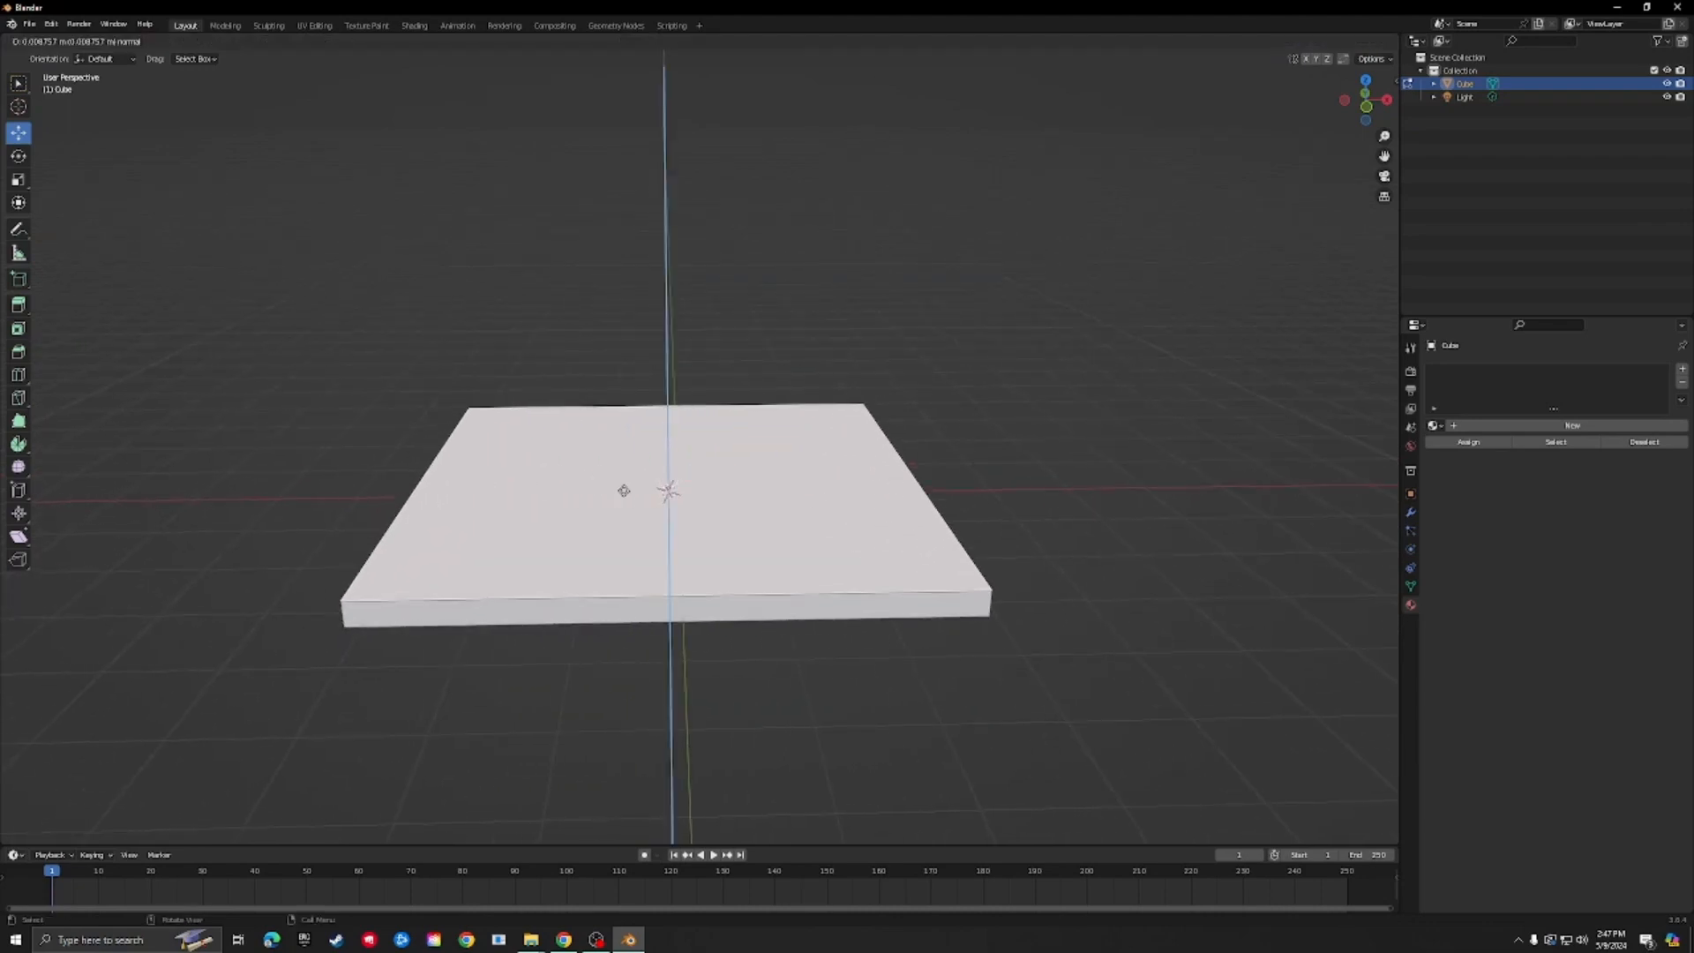
{"action": "left_click", "coordinate": [627, 481]}
{"action": "key", "text": "s"}
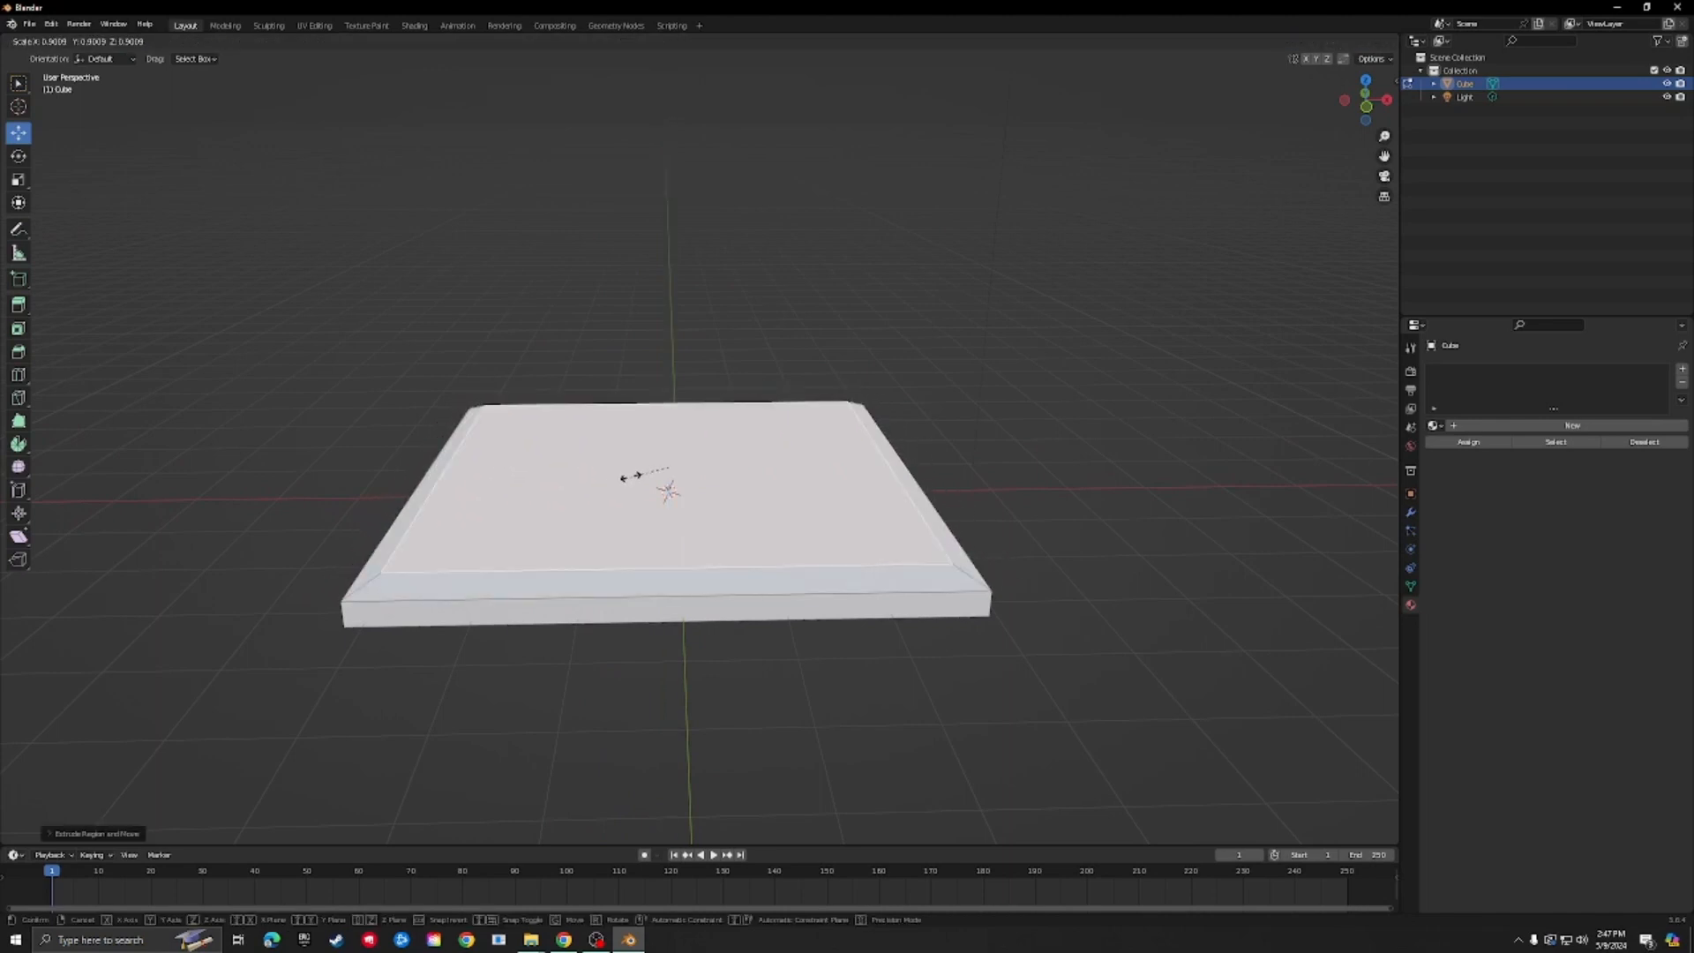
{"action": "left_click", "coordinate": [621, 479]}
Step: Extrude the narrowed top face upward by about 3 m to form the body of the house
{"action": "middle_click_drag", "start_coordinate": [620, 479], "coordinate": [318, 492]}
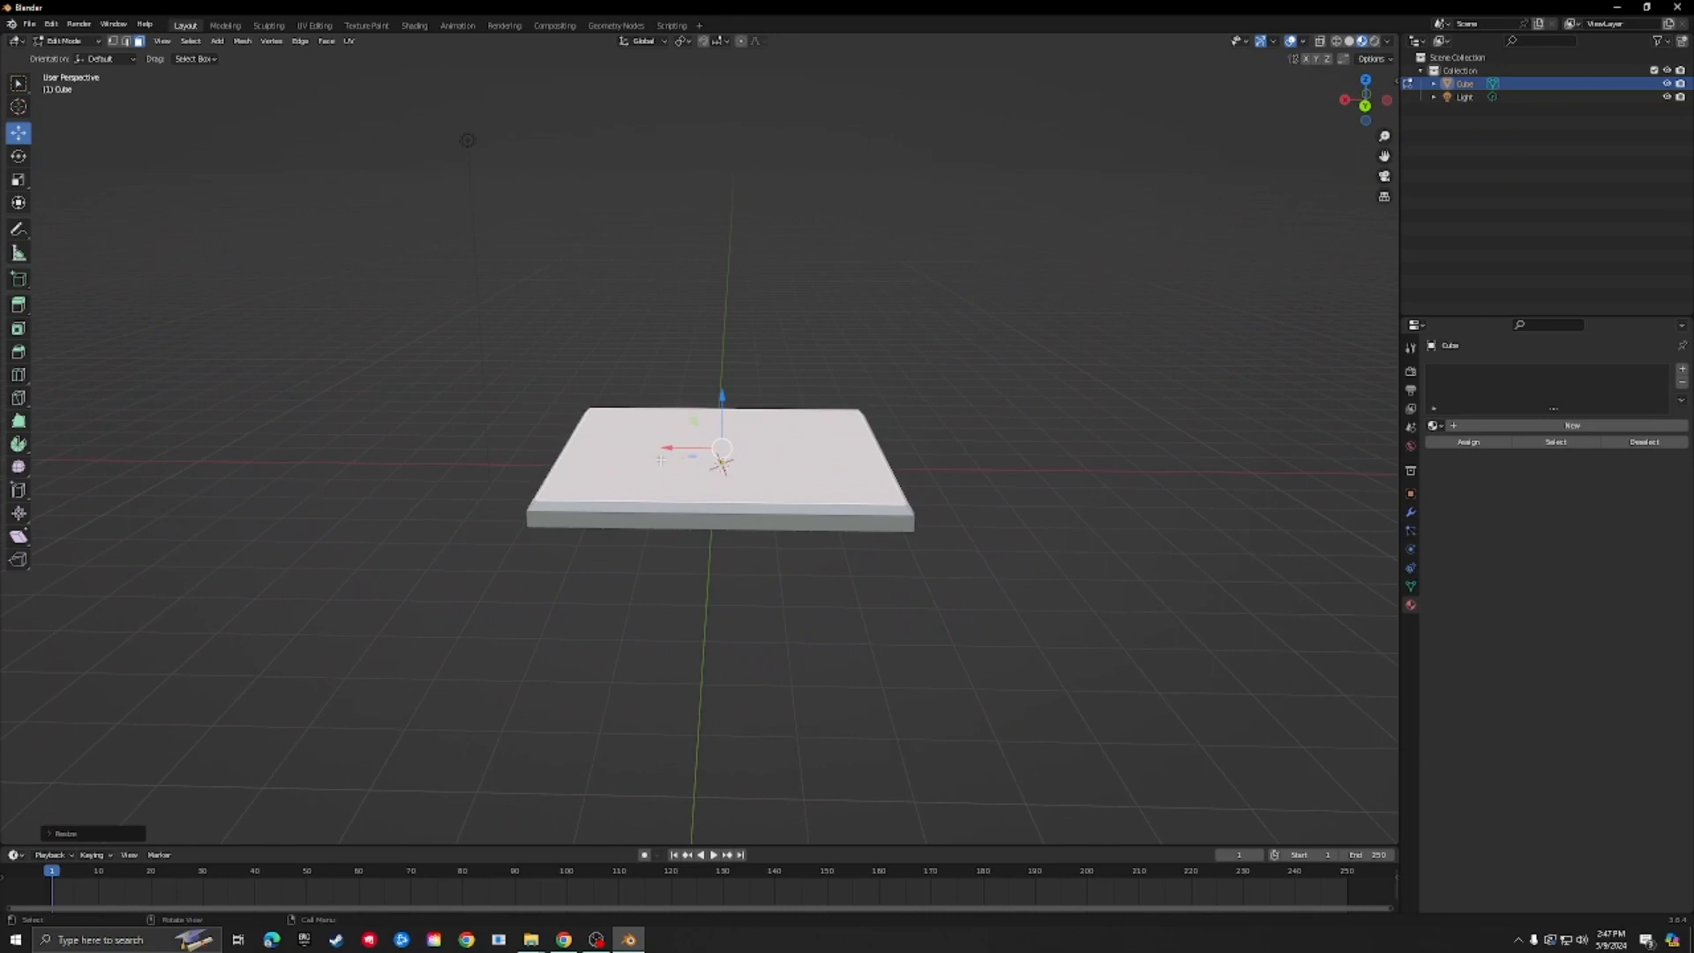
{"action": "key", "text": "e"}
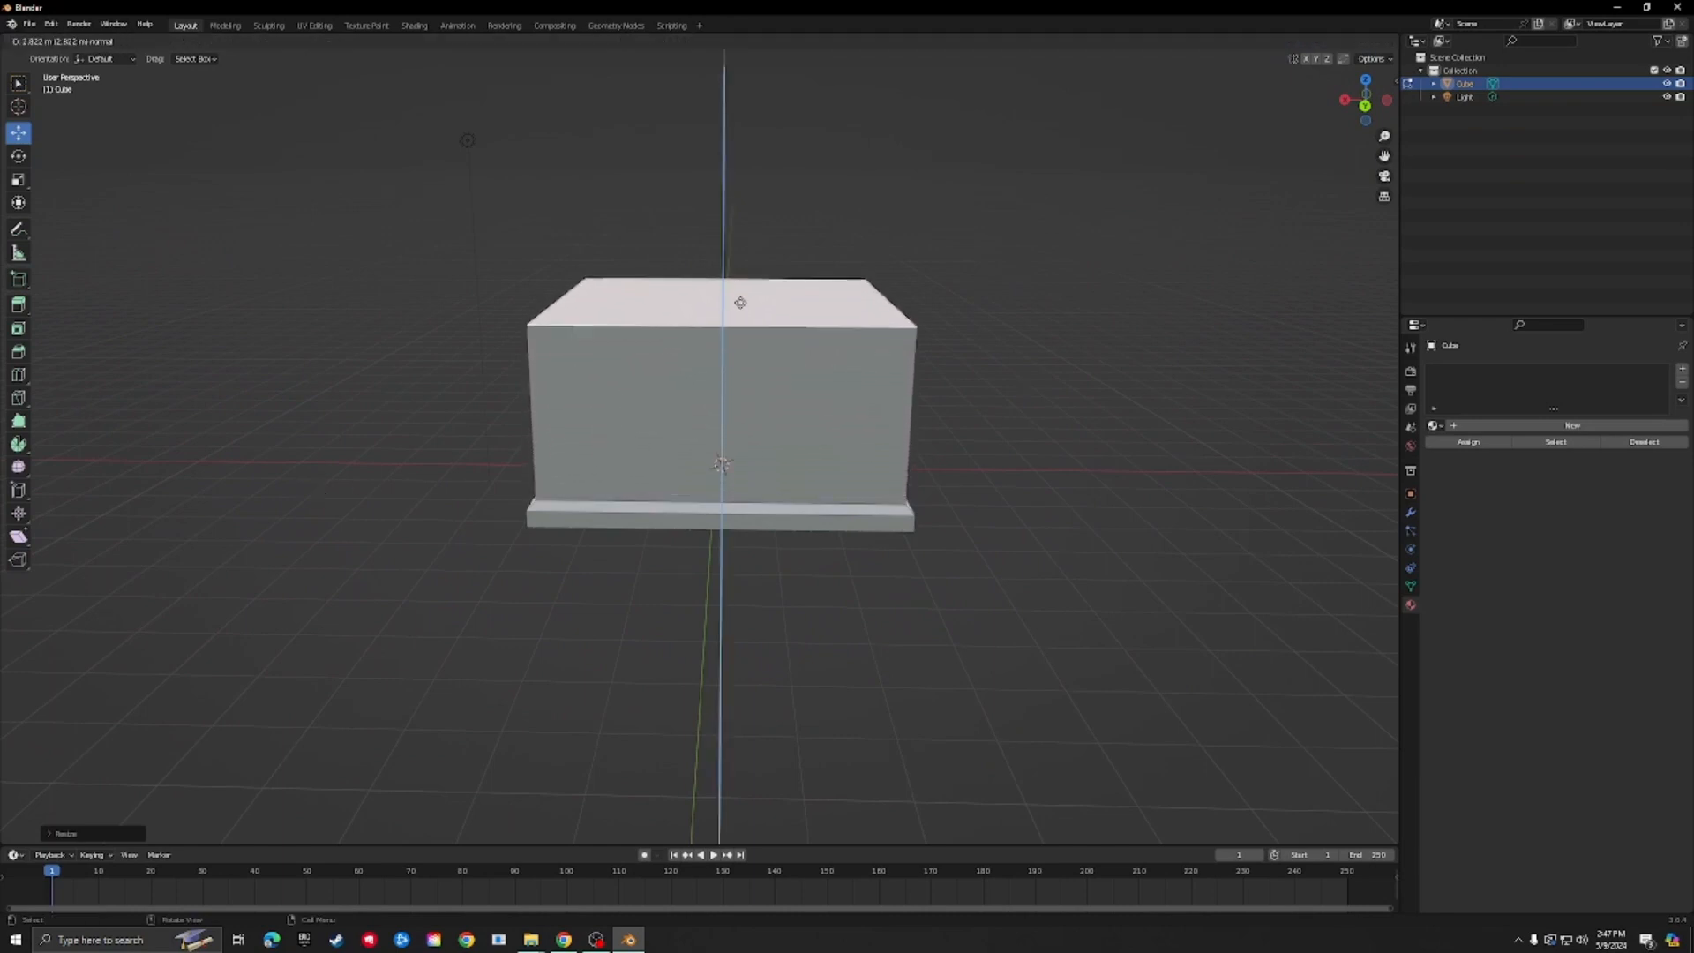
{"action": "left_click", "coordinate": [743, 280]}
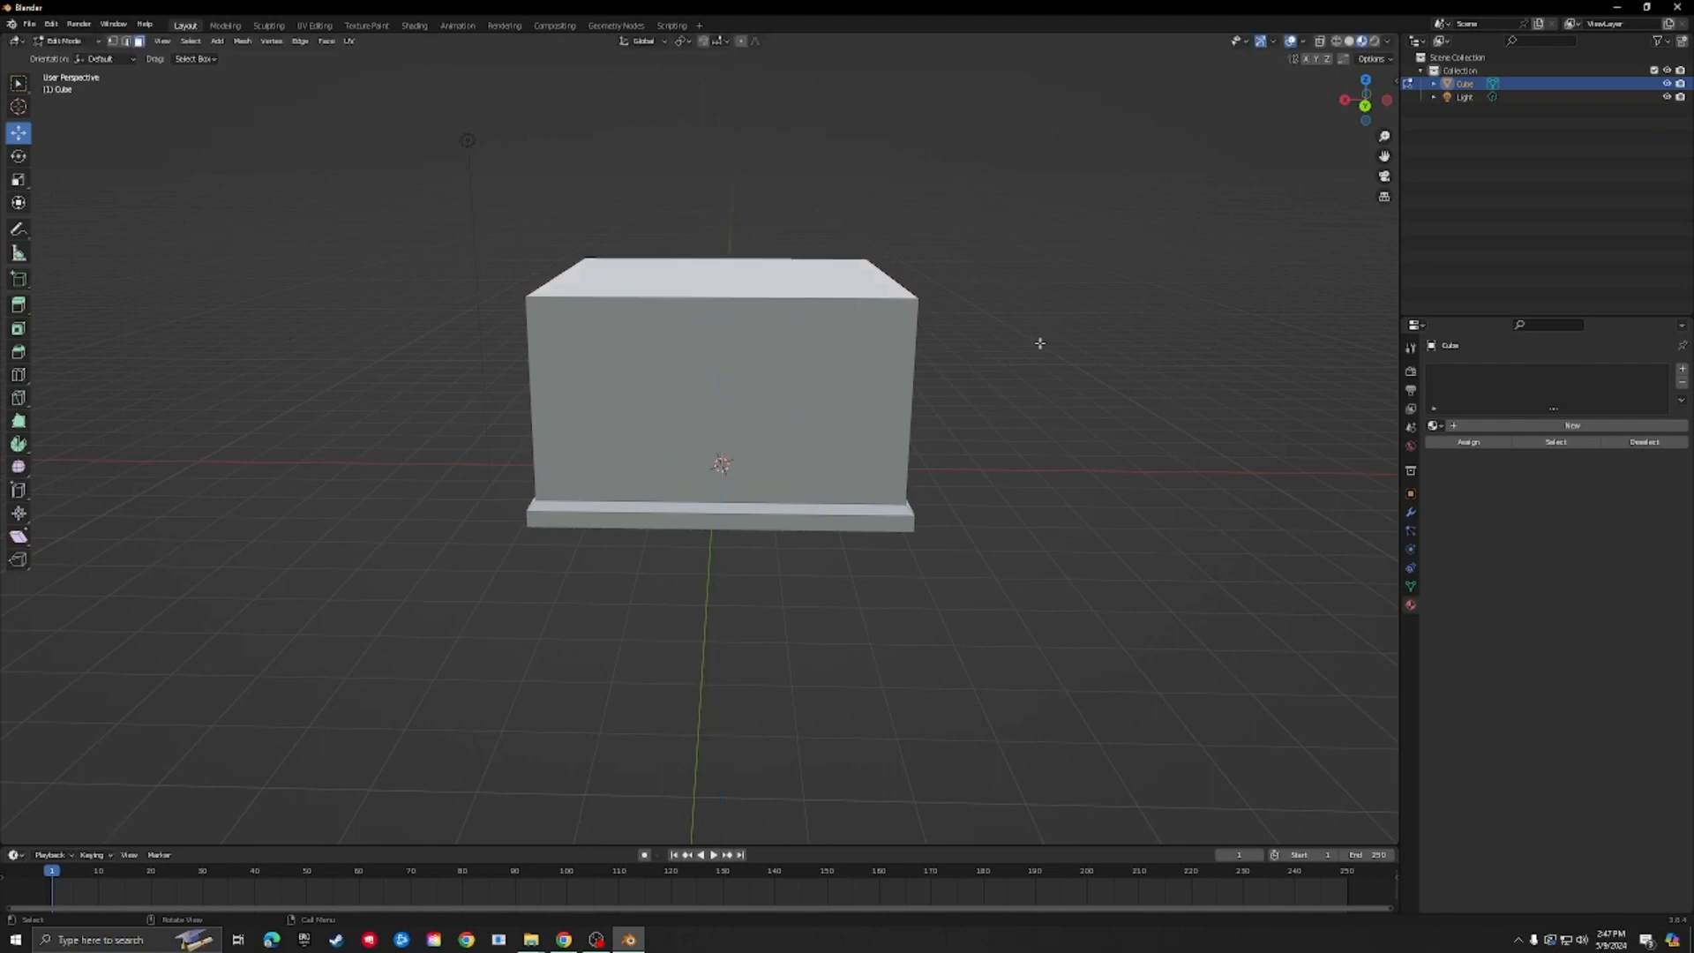
Step: Add a centered vertical loop cut running across the front wall and the top of the block
{"action": "mouse_move", "coordinate": [1041, 344]}
{"action": "middle_mouse_down"}
{"action": "mouse_move", "coordinate": [919, 389]}
{"action": "mouse_move", "coordinate": [1023, 355]}
{"action": "middle_mouse_up"}
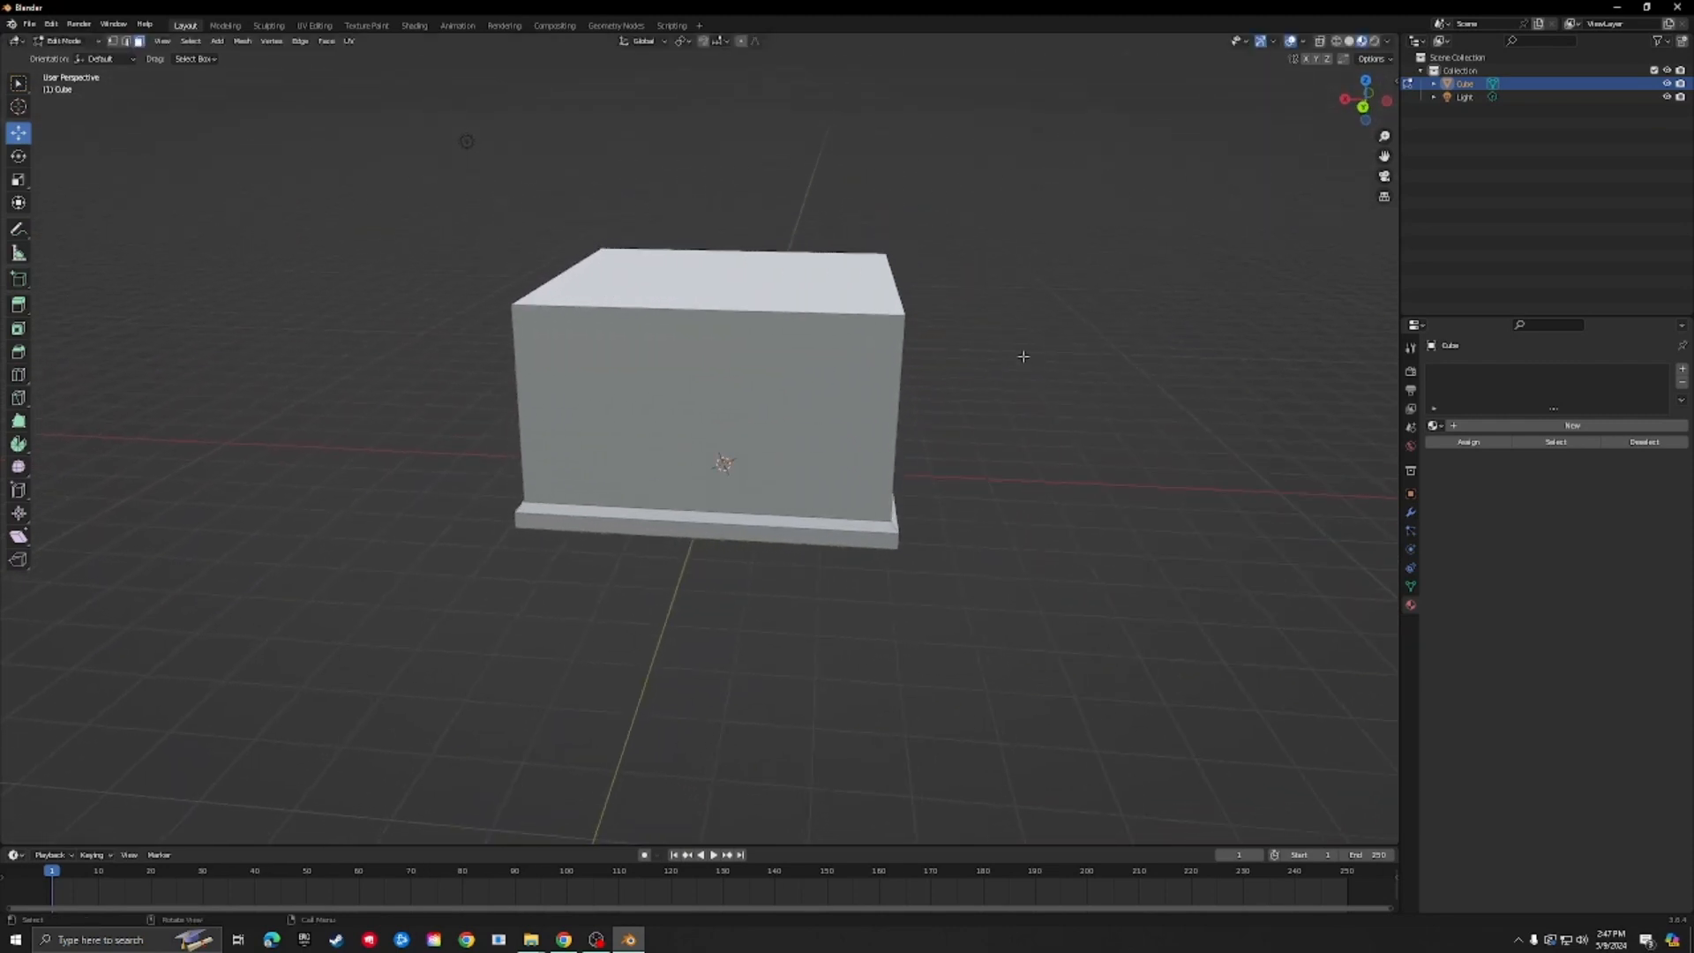
{"action": "key", "text": "ctrl"}
{"action": "key", "text": "ctrl+r"}
{"action": "left_click", "coordinate": [698, 316]}
{"action": "right_click", "coordinate": [698, 315]}
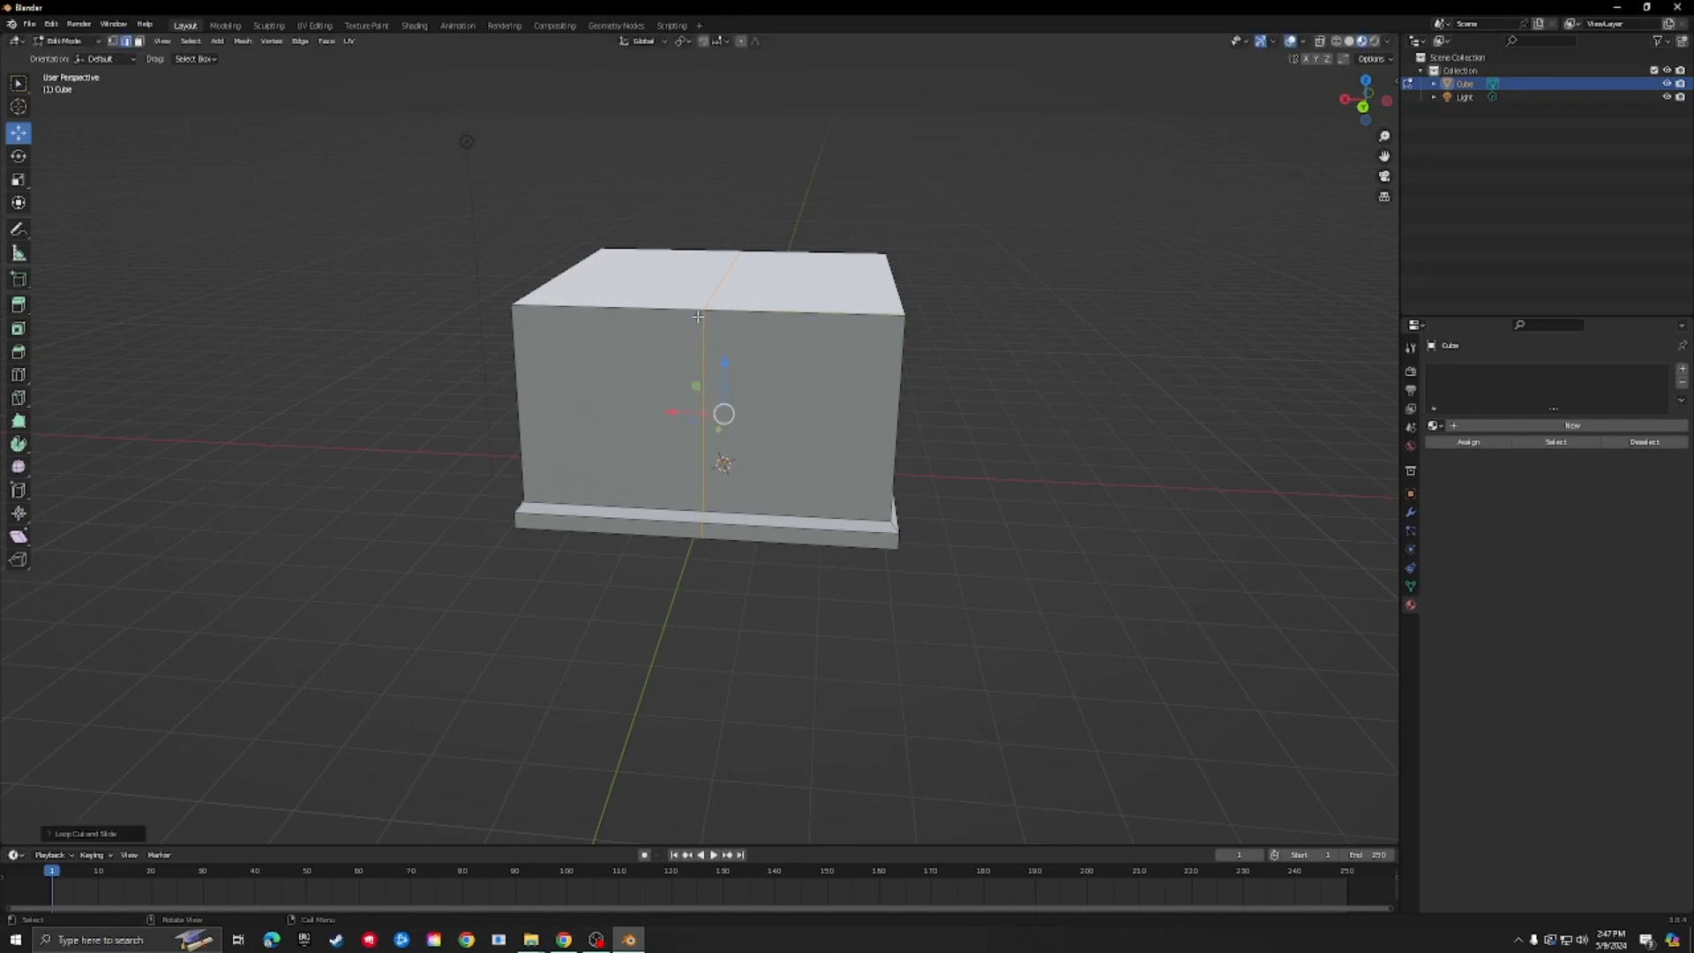
{"action": "left_click", "coordinate": [280, 358]}
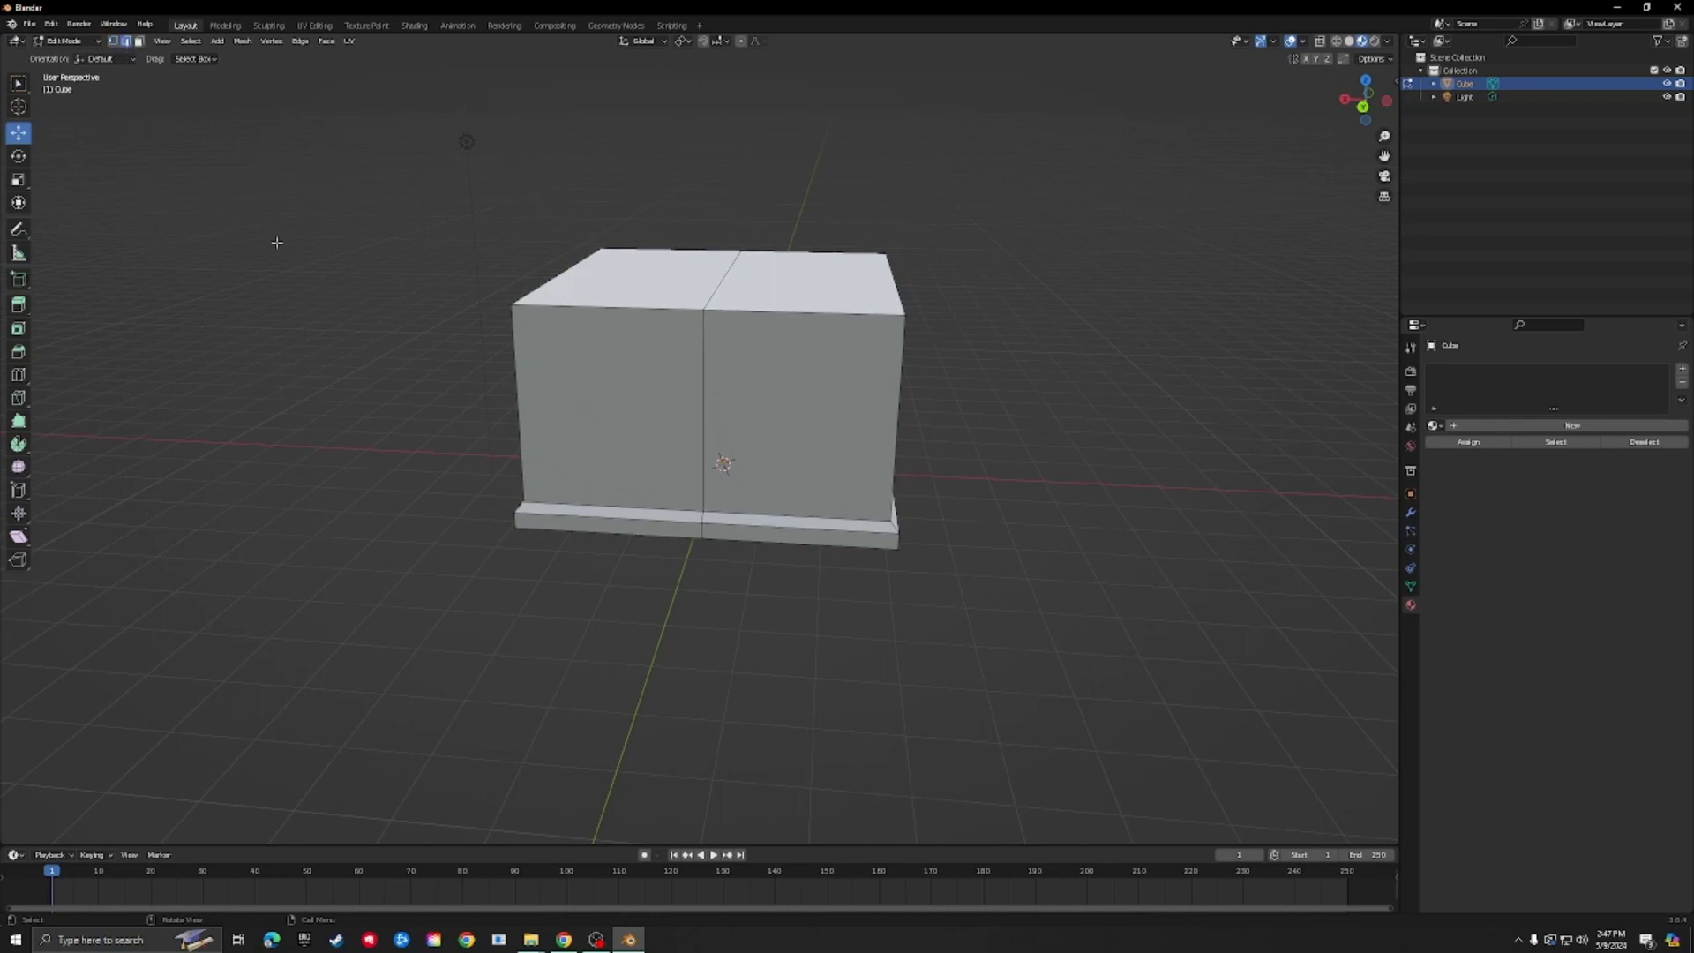
Step: Raise the center edge of the top along the Z axis to form a gabled roof ridge
{"action": "left_click", "coordinate": [728, 282]}
{"action": "left_click_drag", "start_coordinate": [727, 231], "coordinate": [729, 125]}
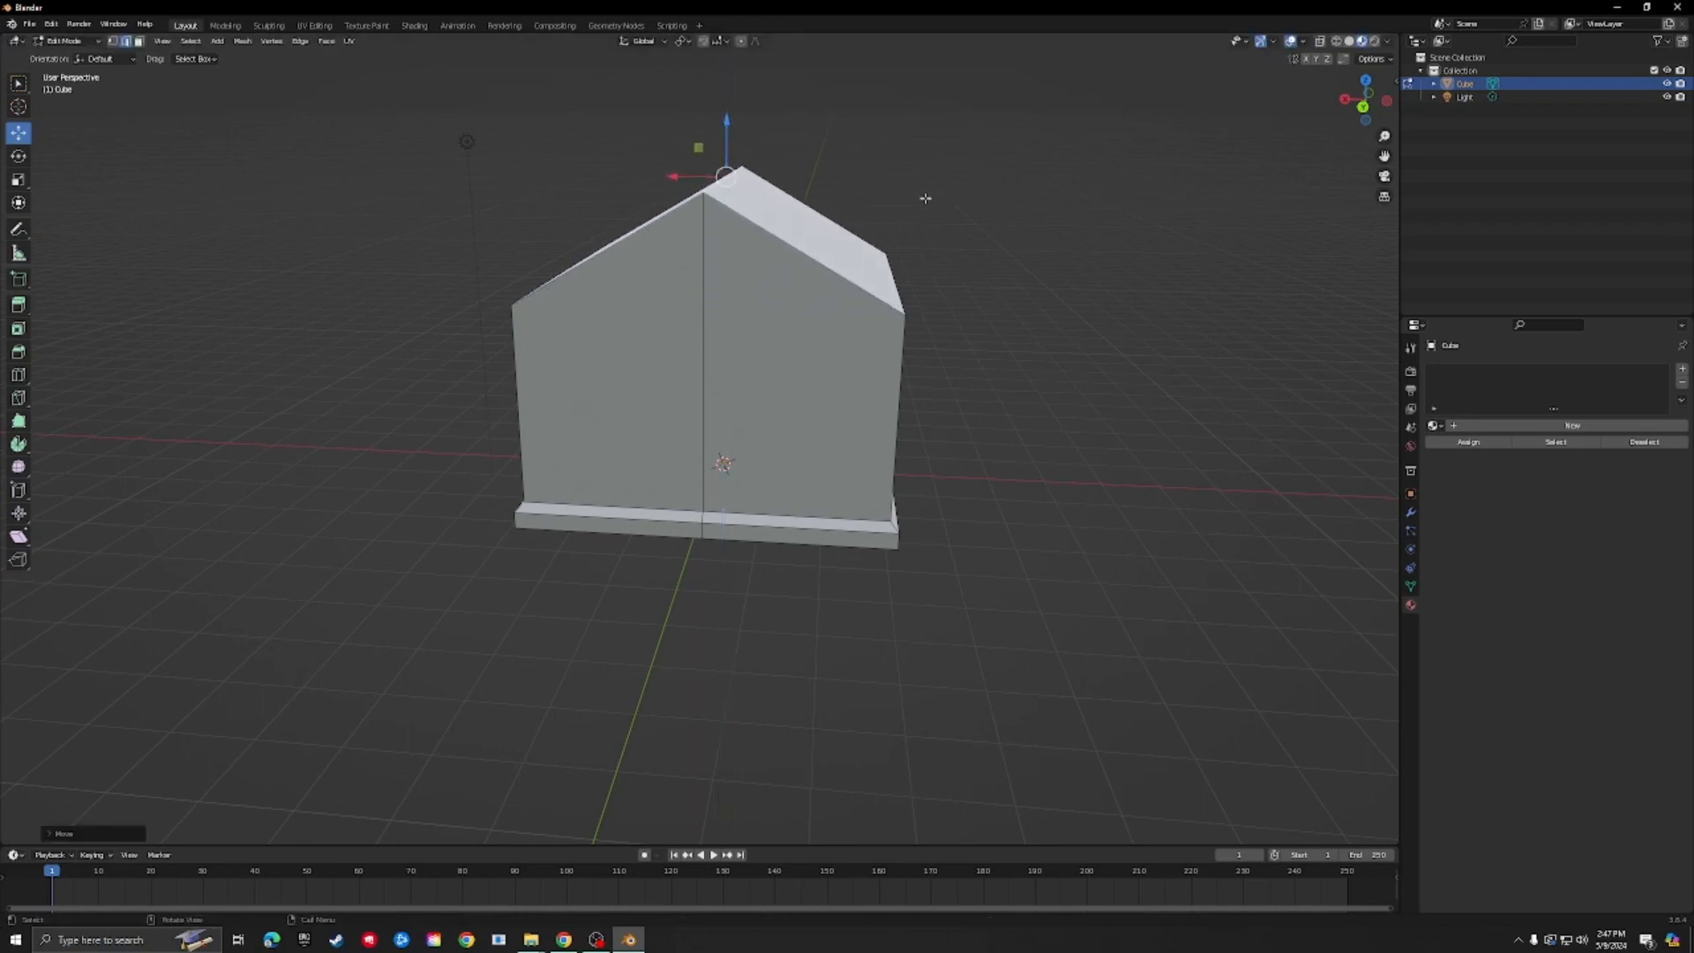
{"action": "middle_click_drag", "start_coordinate": [918, 196], "coordinate": [1028, 346]}
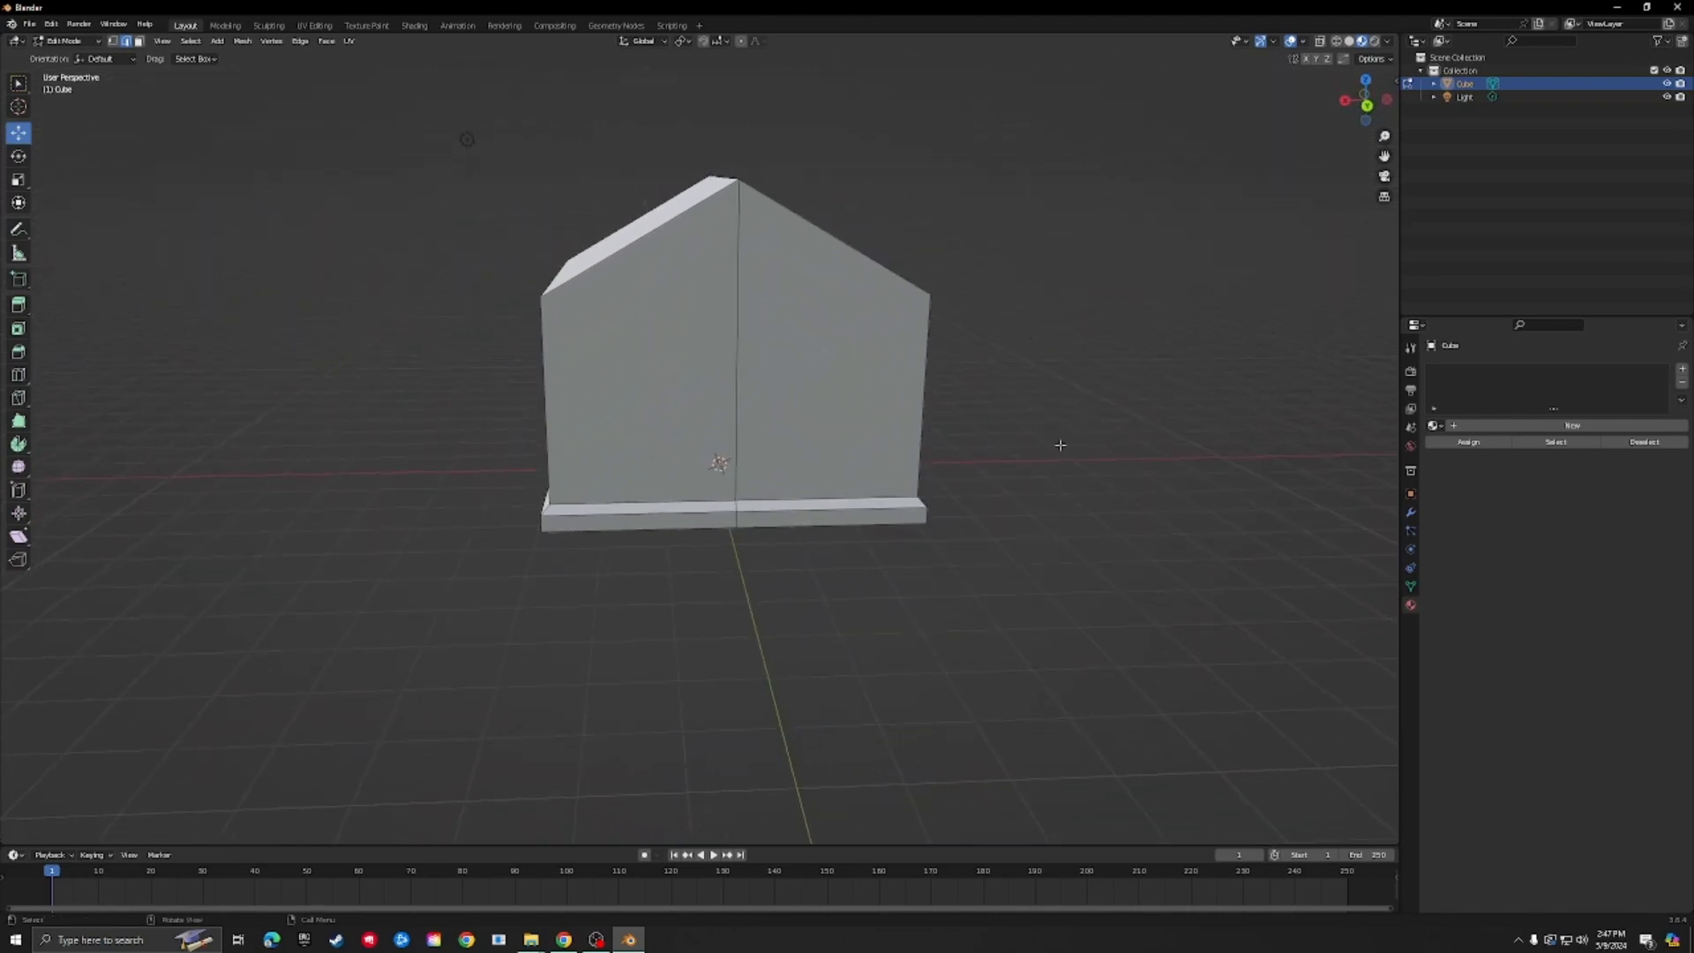
Step: Try to add a vertical loop cut in one half of the gabled front wall
{"action": "key", "text": "ctrl+r"}
{"action": "left_click", "coordinate": [677, 224]}
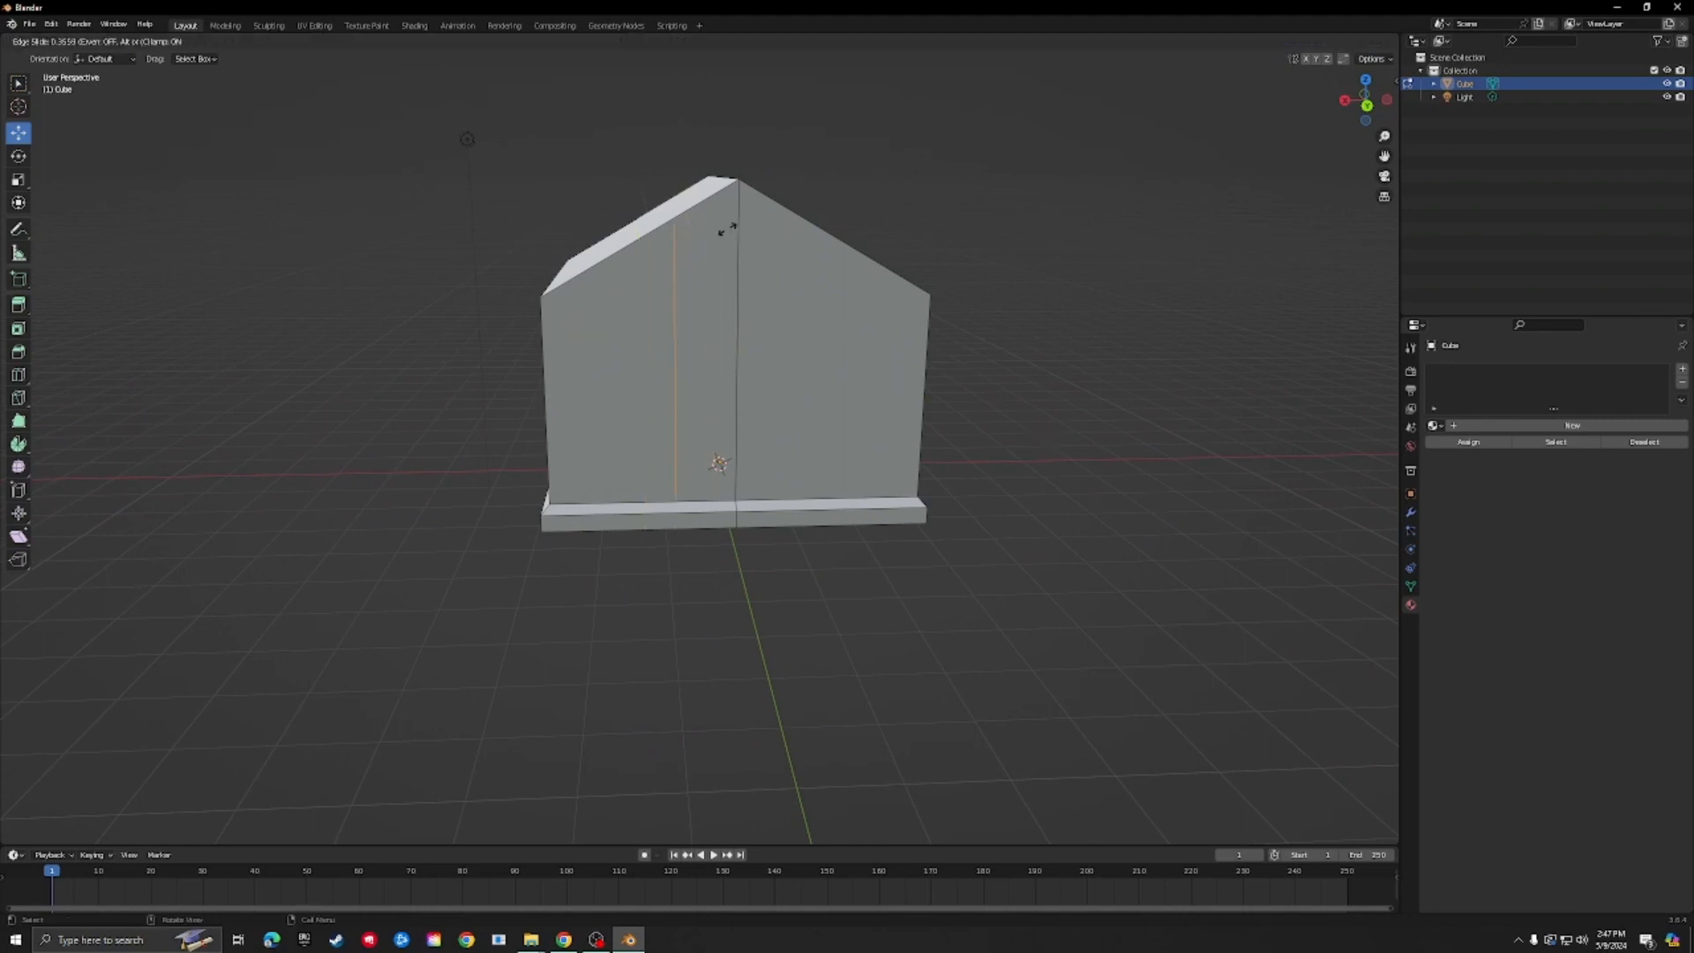
{"action": "left_click", "coordinate": [371, 284]}
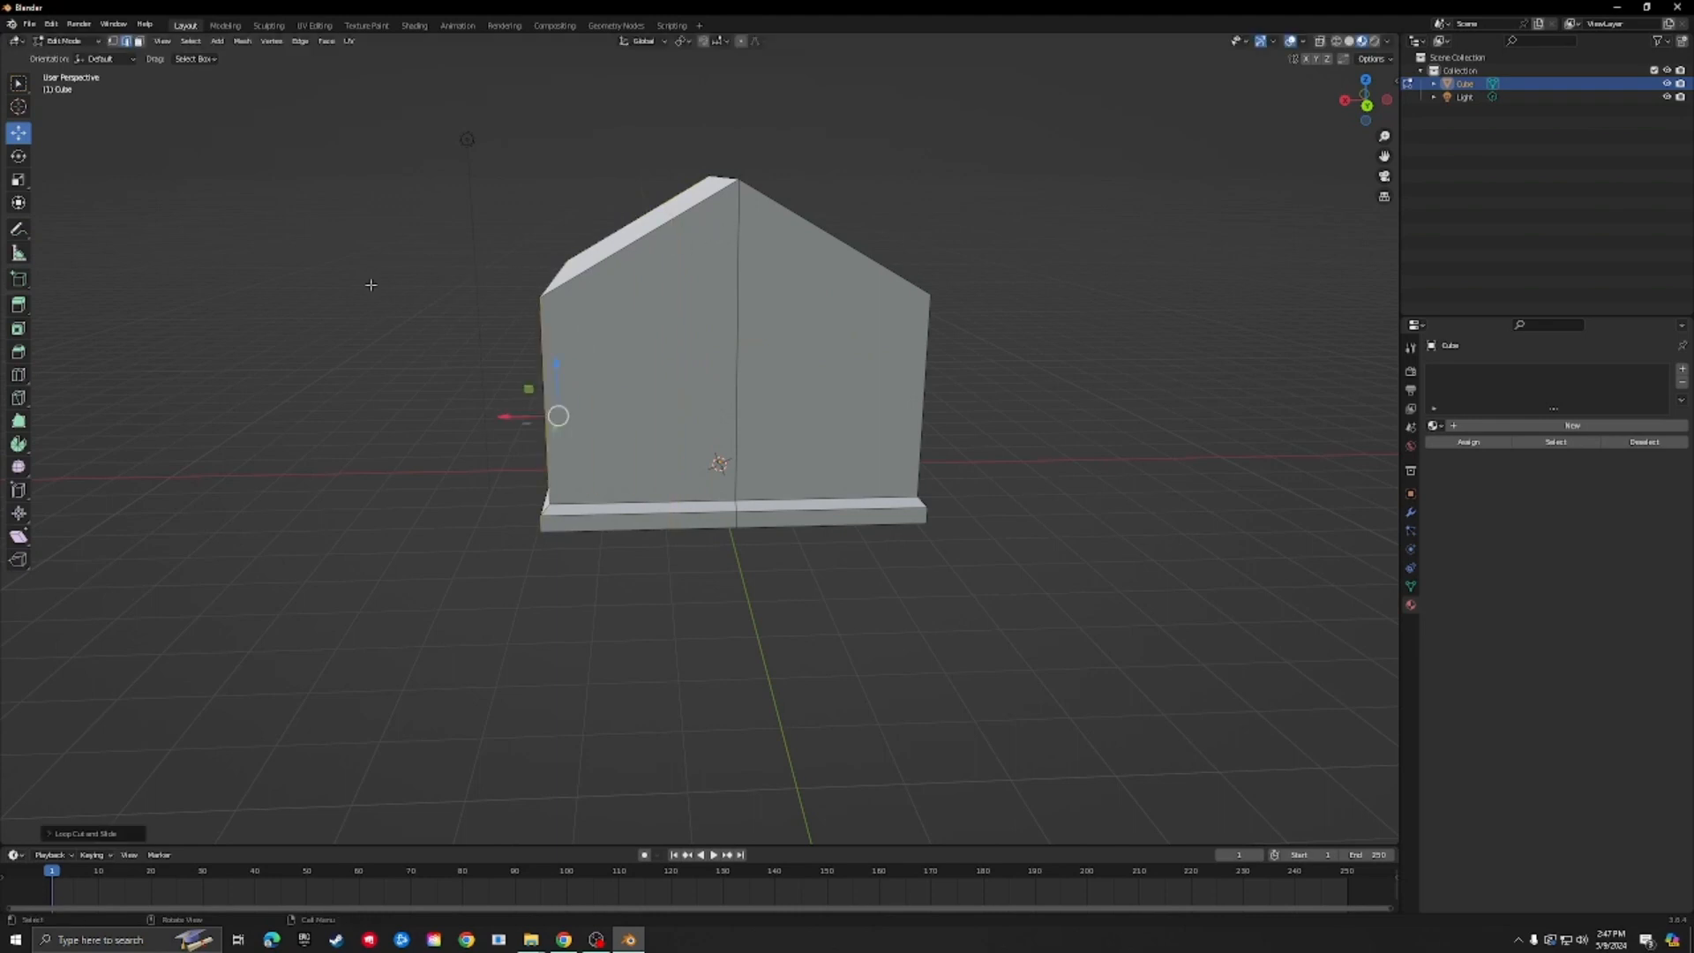
{"action": "key", "text": "alt+a"}
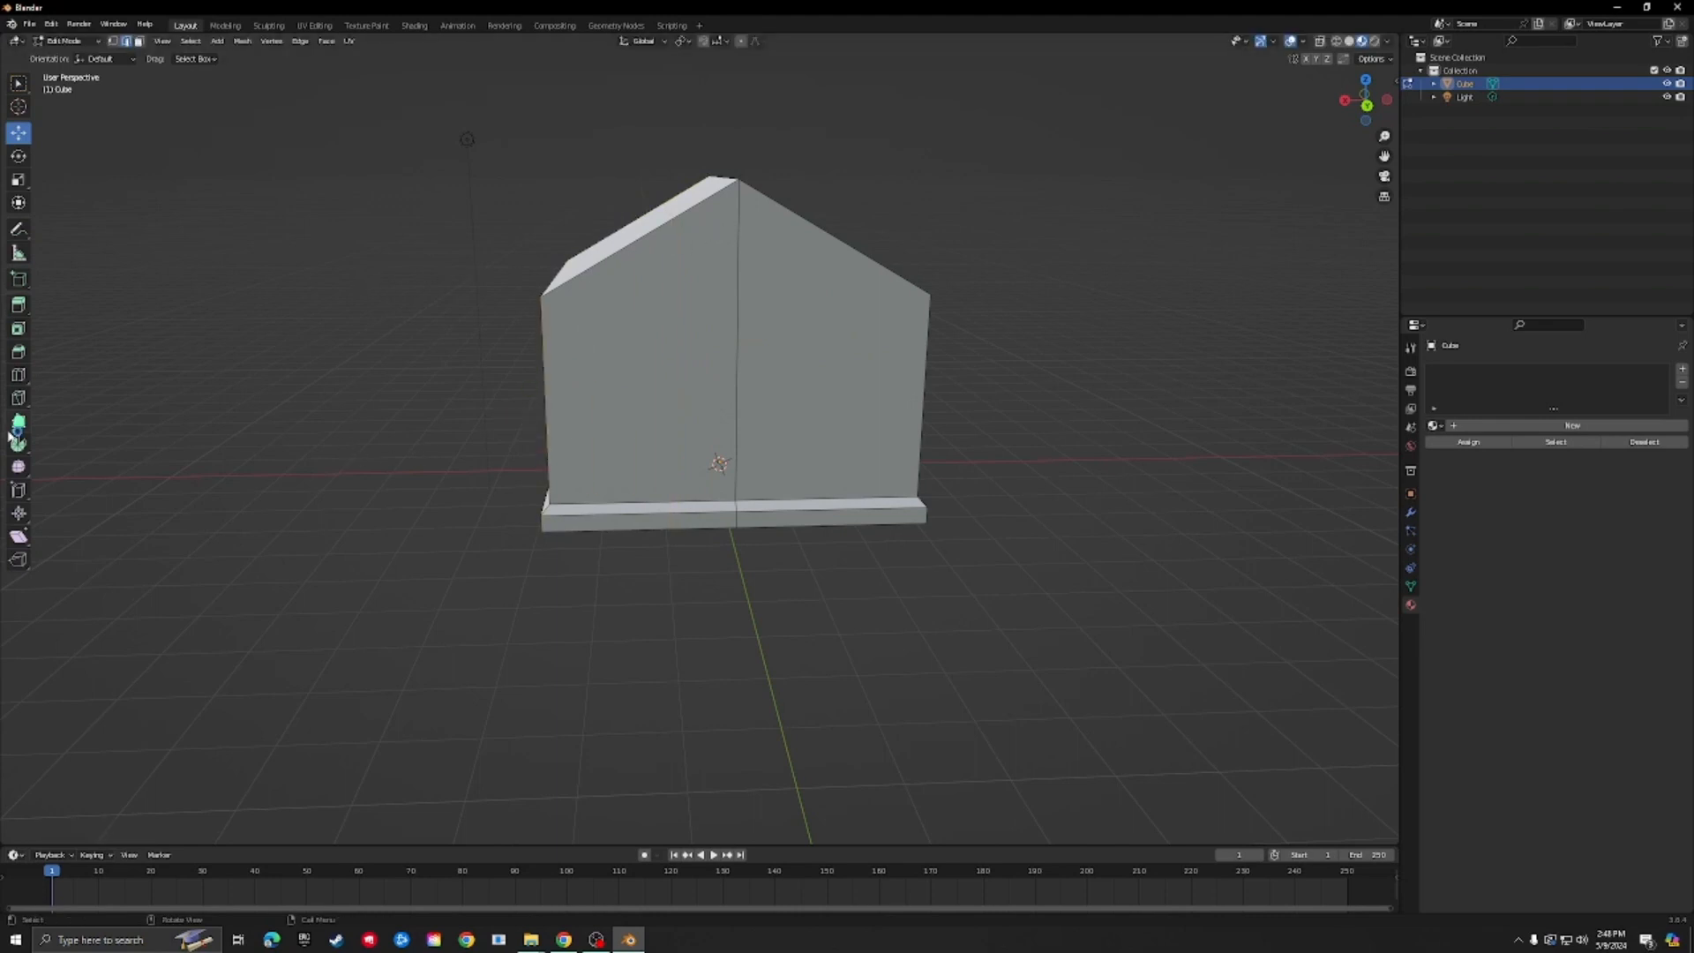
Step: Add a vertical loop cut through the middle of each half of the gabled front wall
{"action": "left_click", "coordinate": [18, 374]}
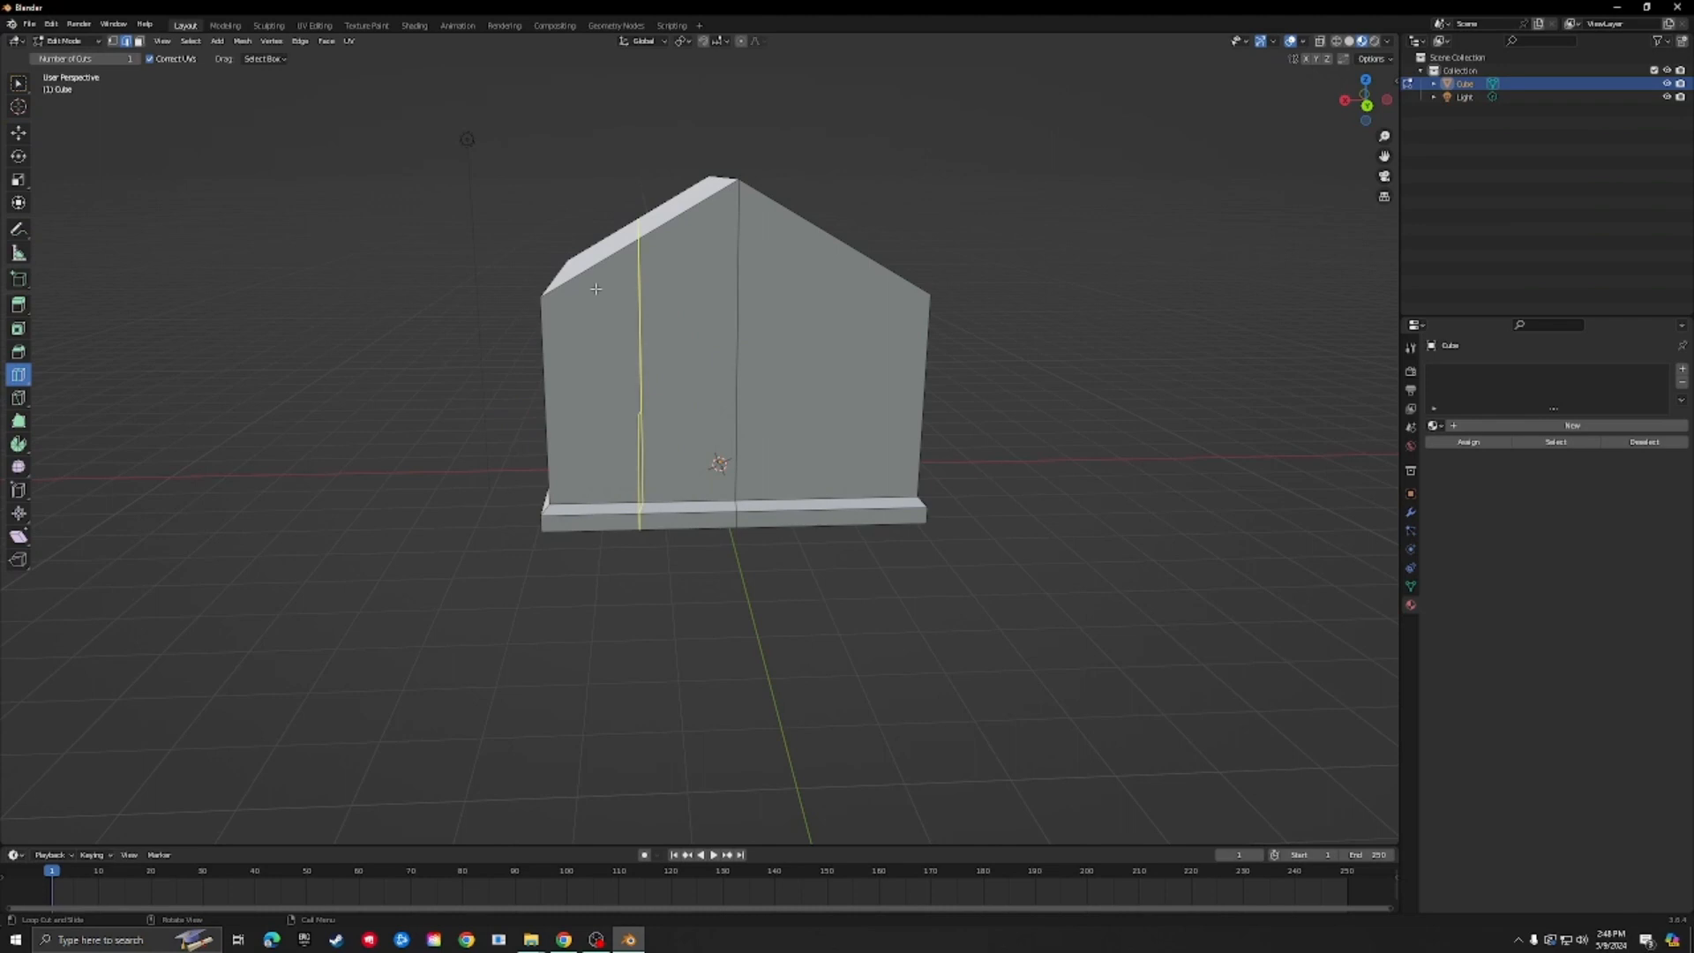
{"action": "left_click", "coordinate": [640, 262]}
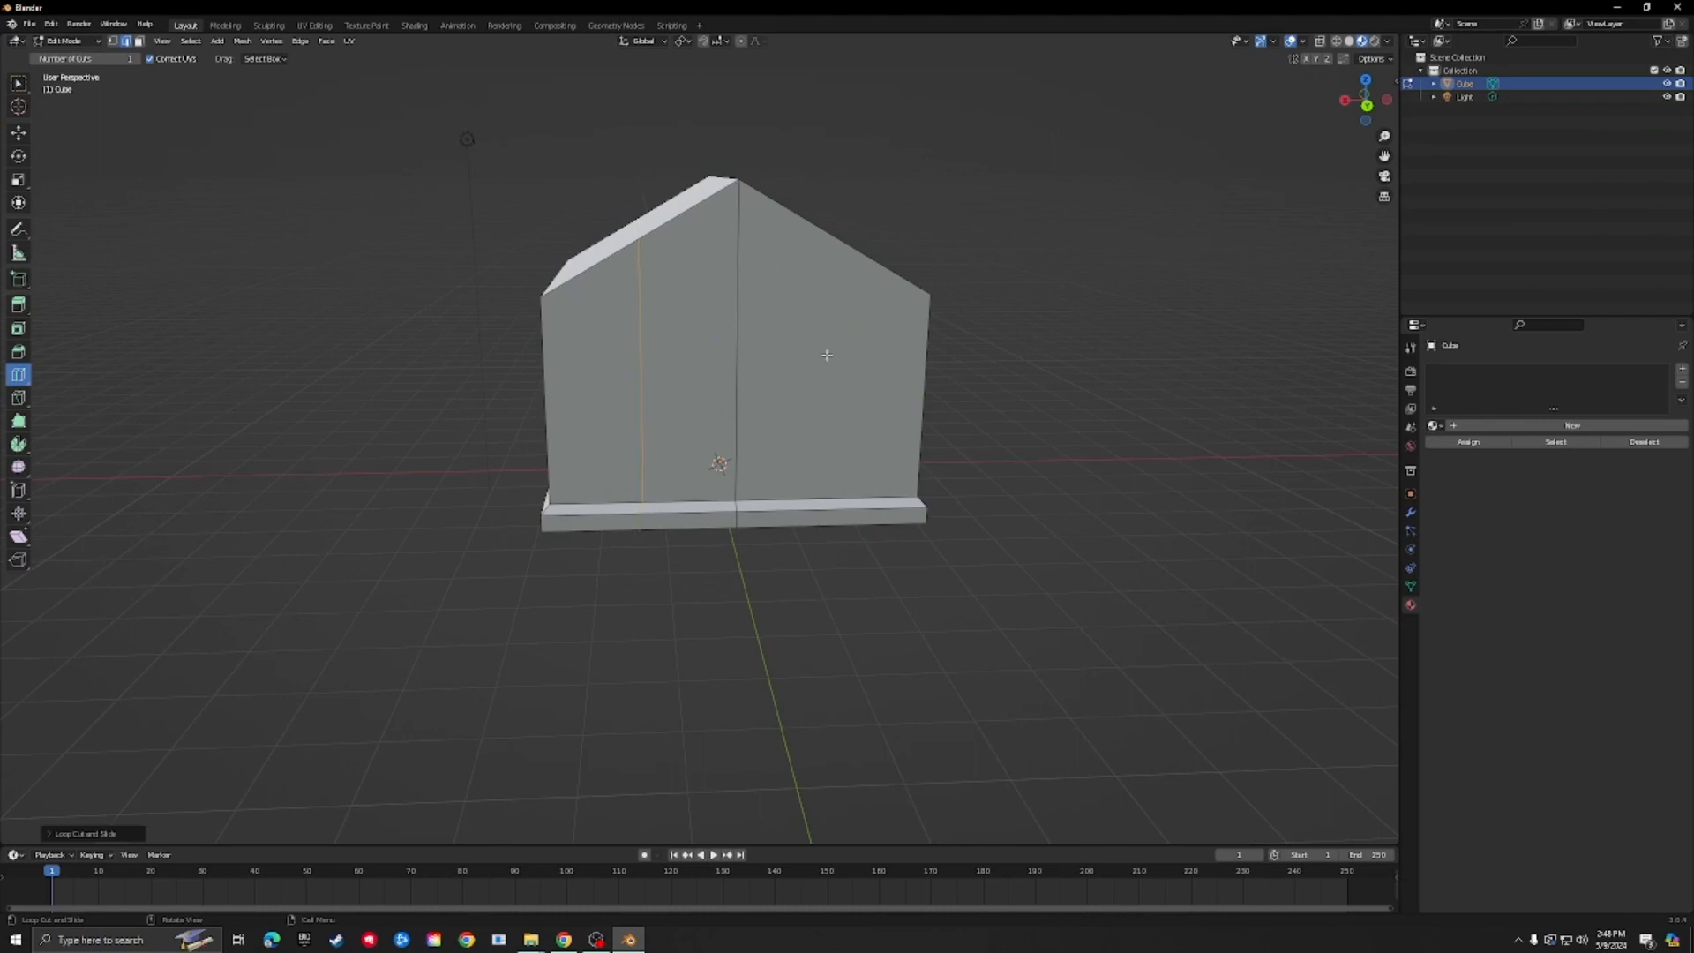
{"action": "left_click", "coordinate": [812, 231]}
Step: Add a horizontal loop cut around the house walls and lower it slightly along the Z axis
{"action": "middle_click_drag", "start_coordinate": [810, 231], "coordinate": [789, 407]}
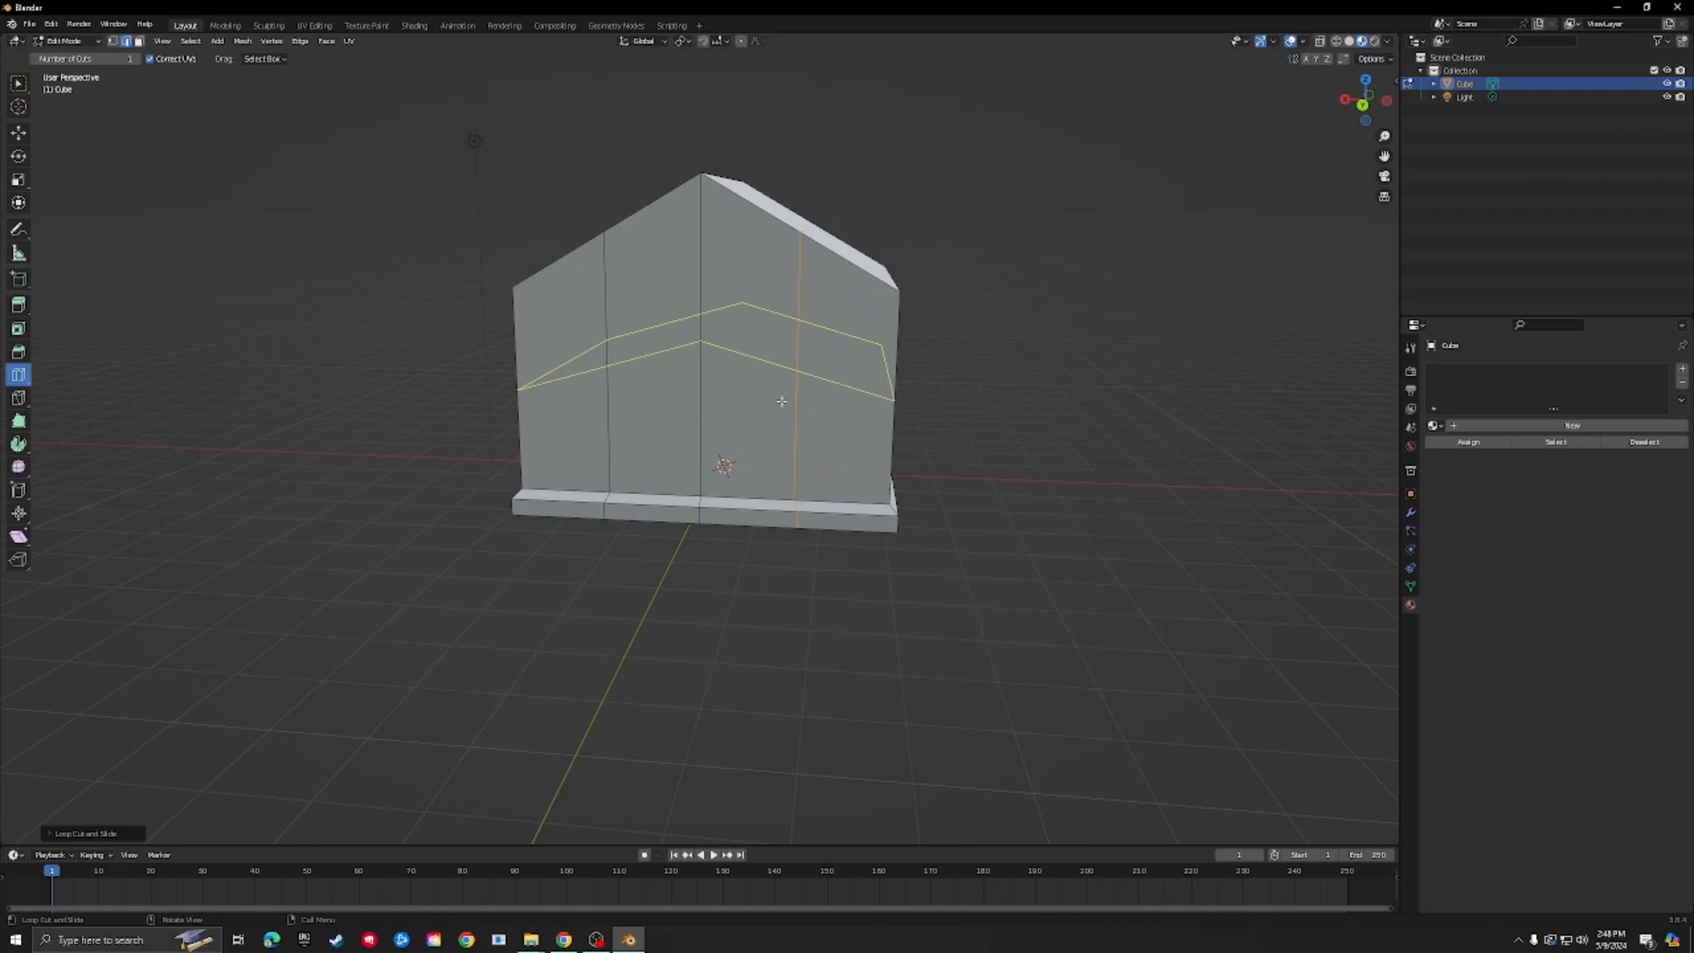
{"action": "left_click", "coordinate": [782, 402]}
{"action": "left_click", "coordinate": [19, 133]}
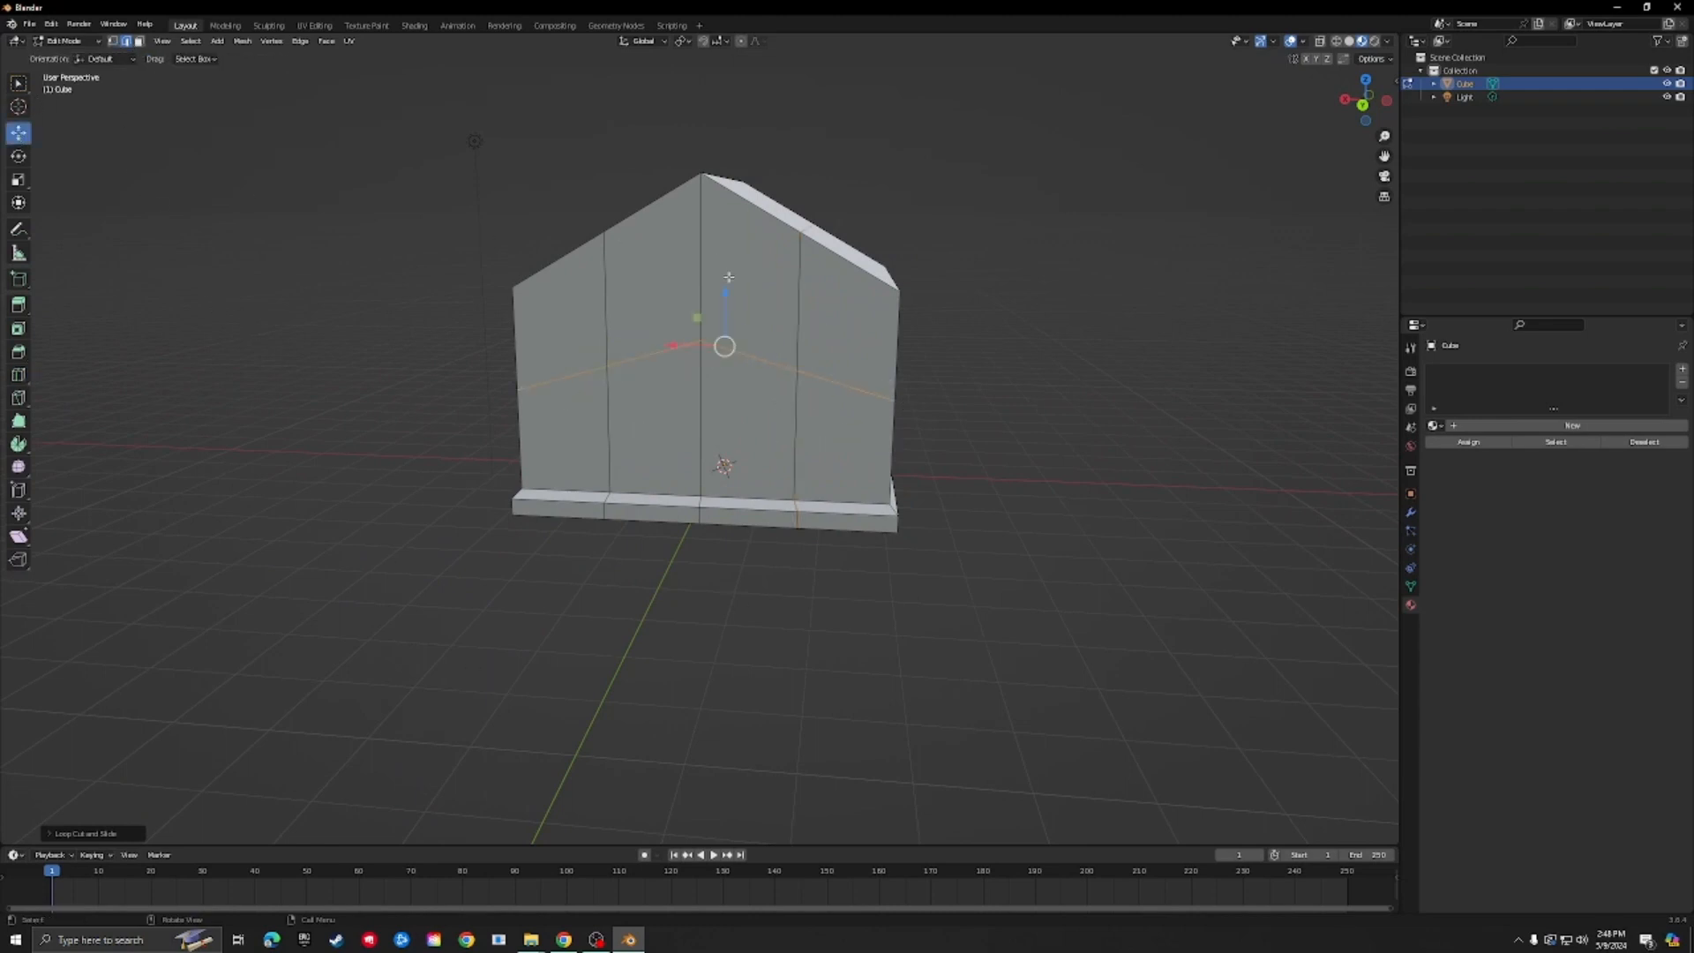
{"action": "left_click_drag", "start_coordinate": [726, 290], "coordinate": [724, 314]}
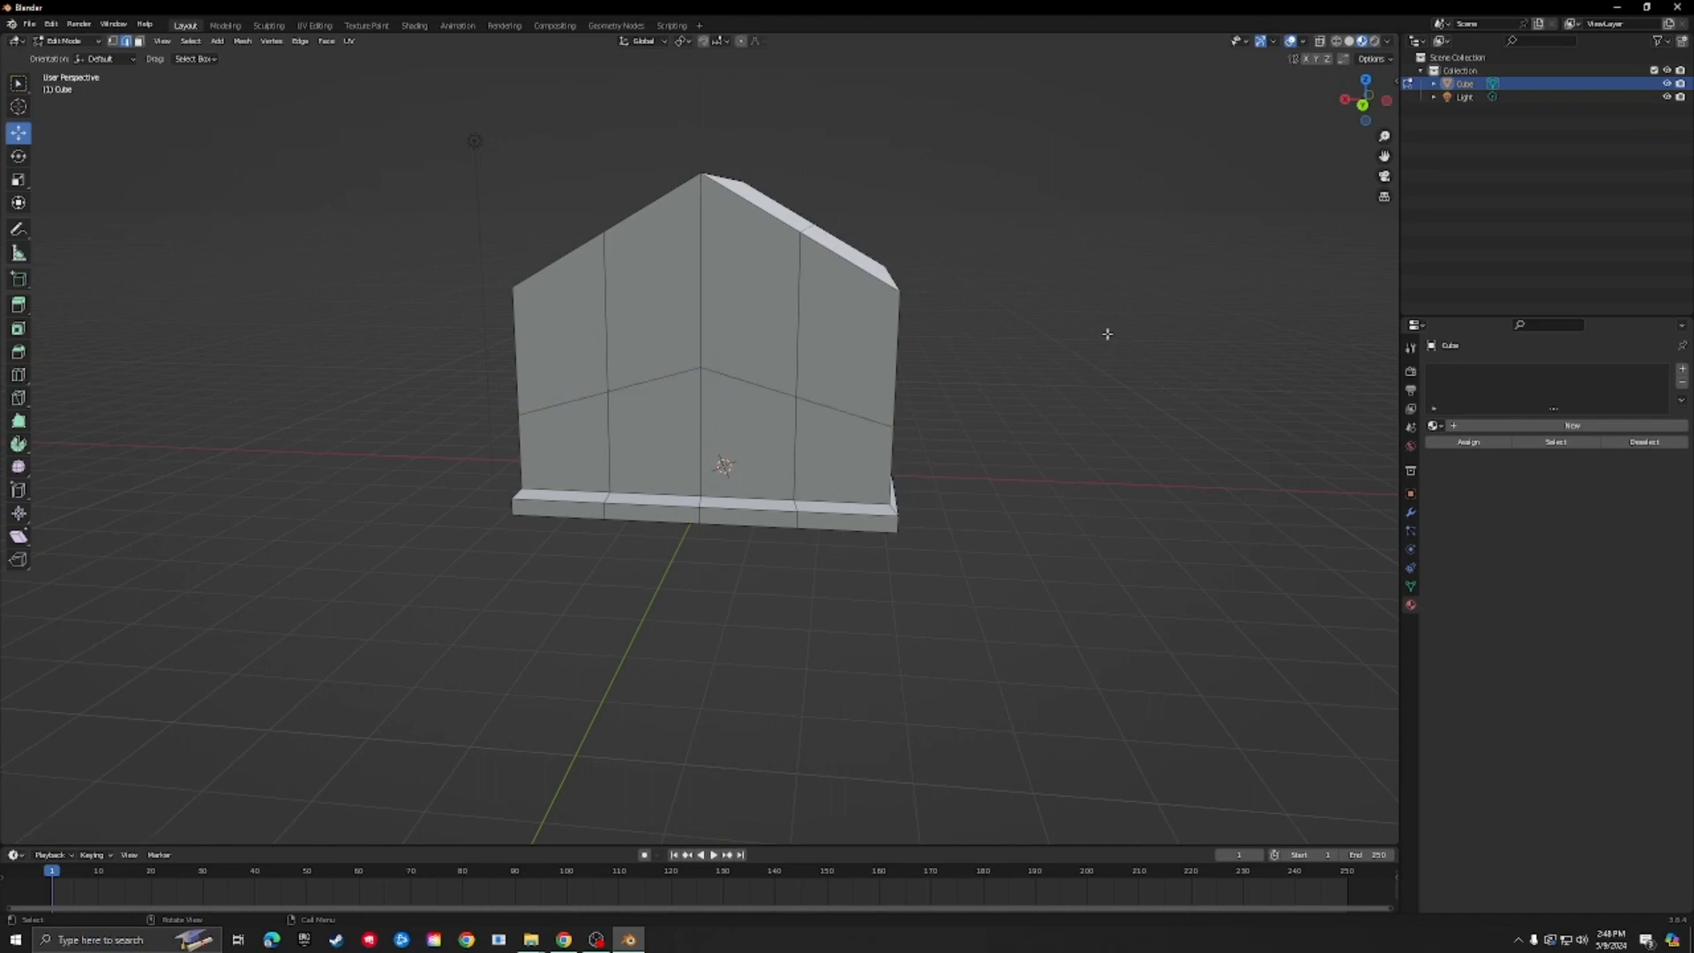
Step: Delete the two lower center faces of the front wall to open a doorway
{"action": "middle_click_drag", "start_coordinate": [1106, 333], "coordinate": [968, 295]}
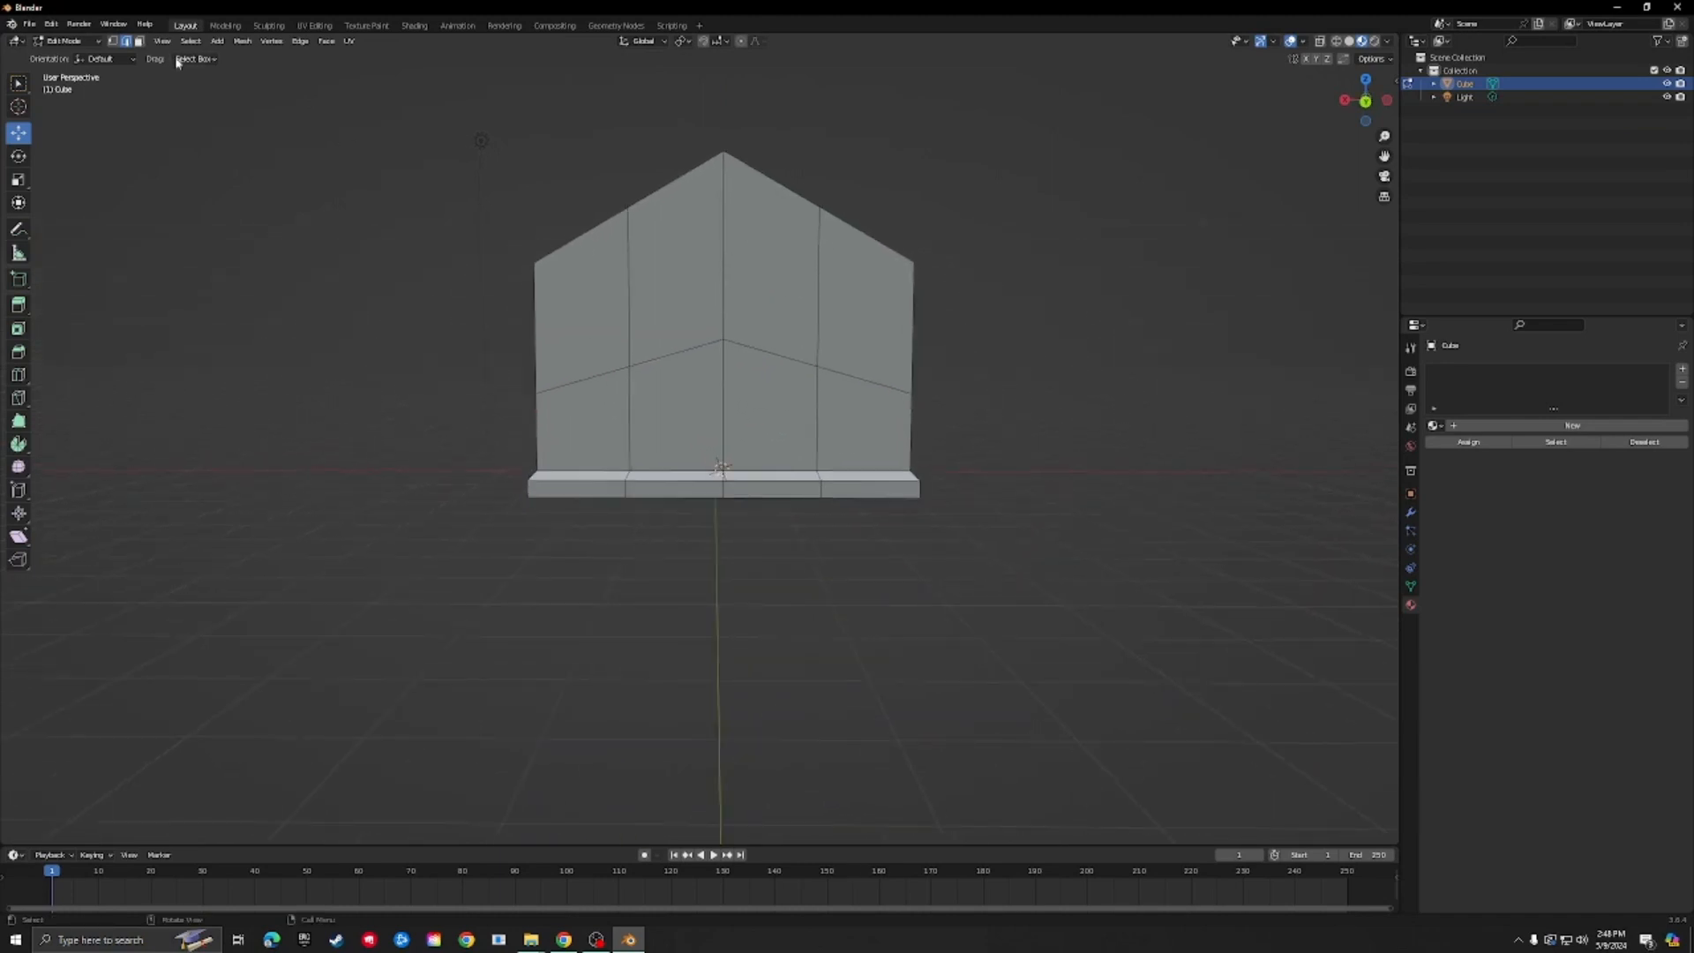
{"action": "left_click", "coordinate": [139, 41]}
{"action": "left_click", "coordinate": [19, 83]}
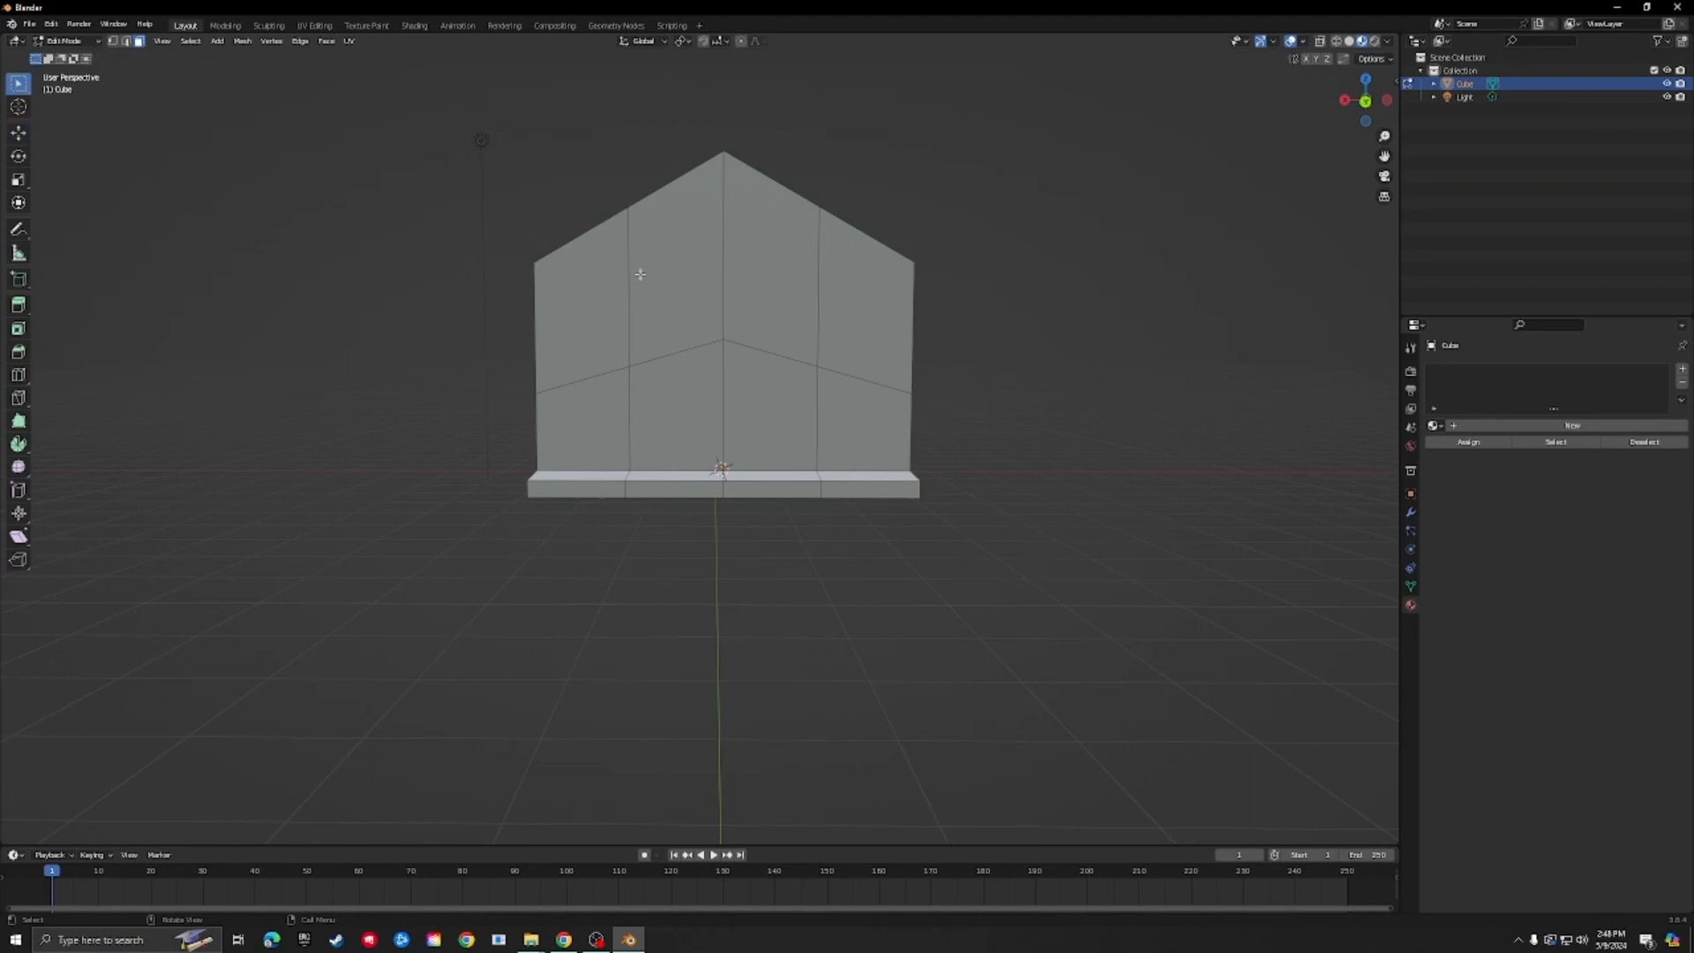
{"action": "left_click", "coordinate": [687, 395]}
{"action": "left_click", "coordinate": [788, 410], "text": "shift"}
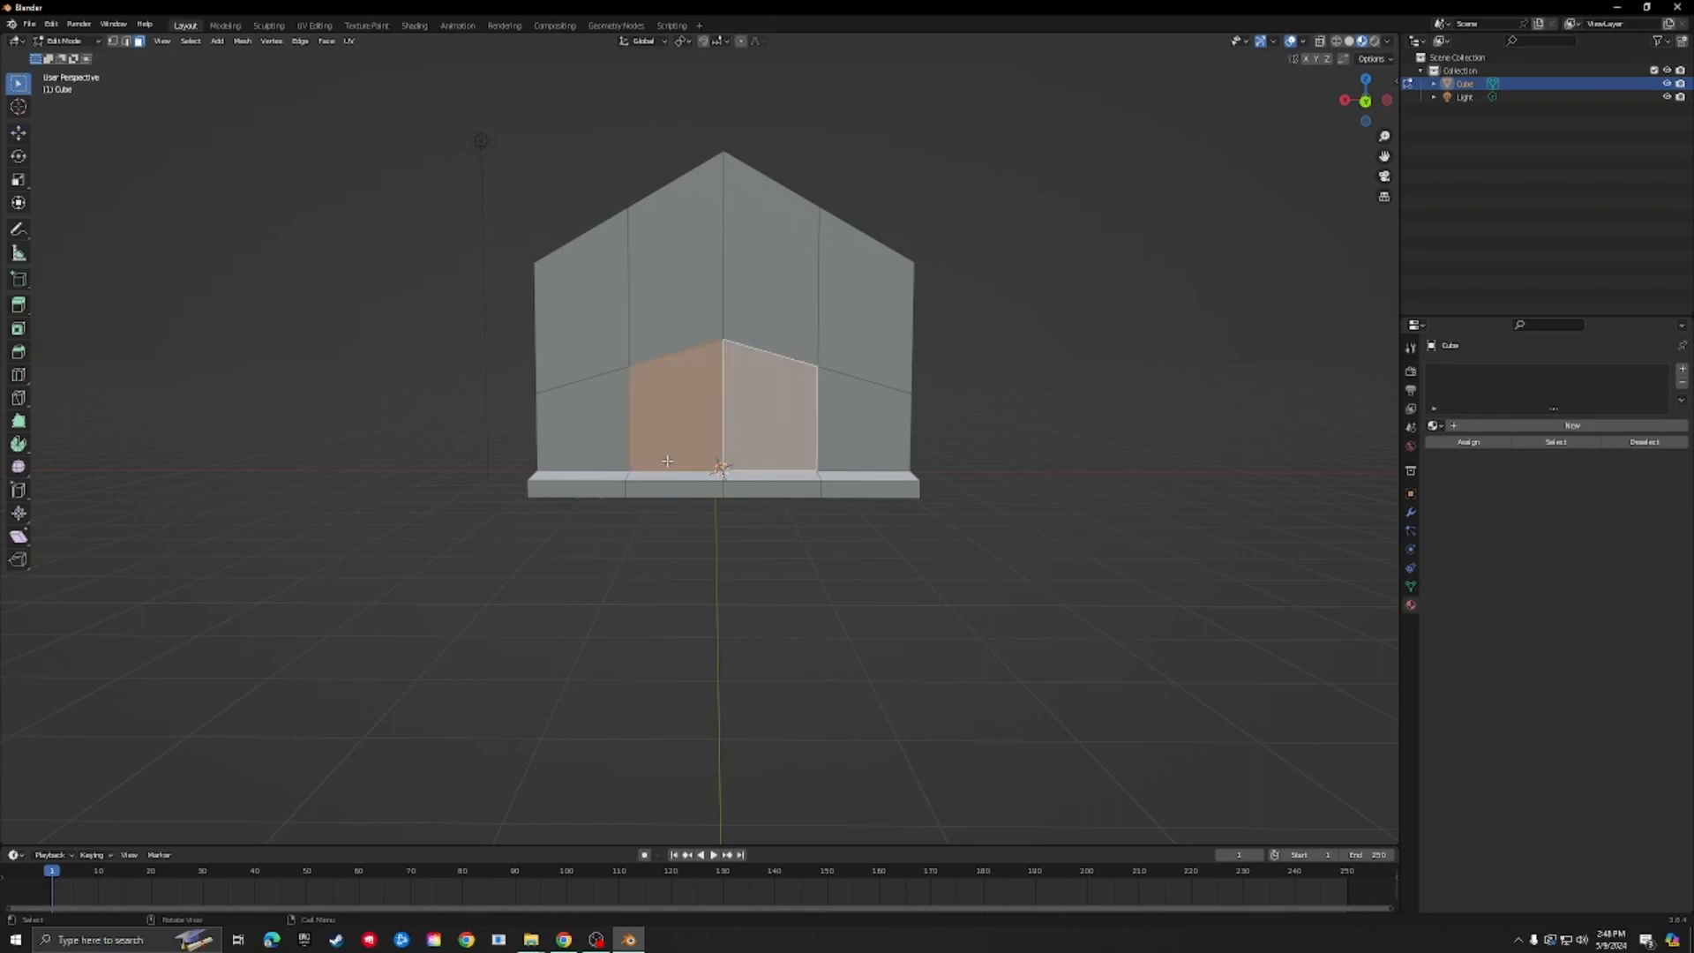
{"action": "key", "text": "x"}
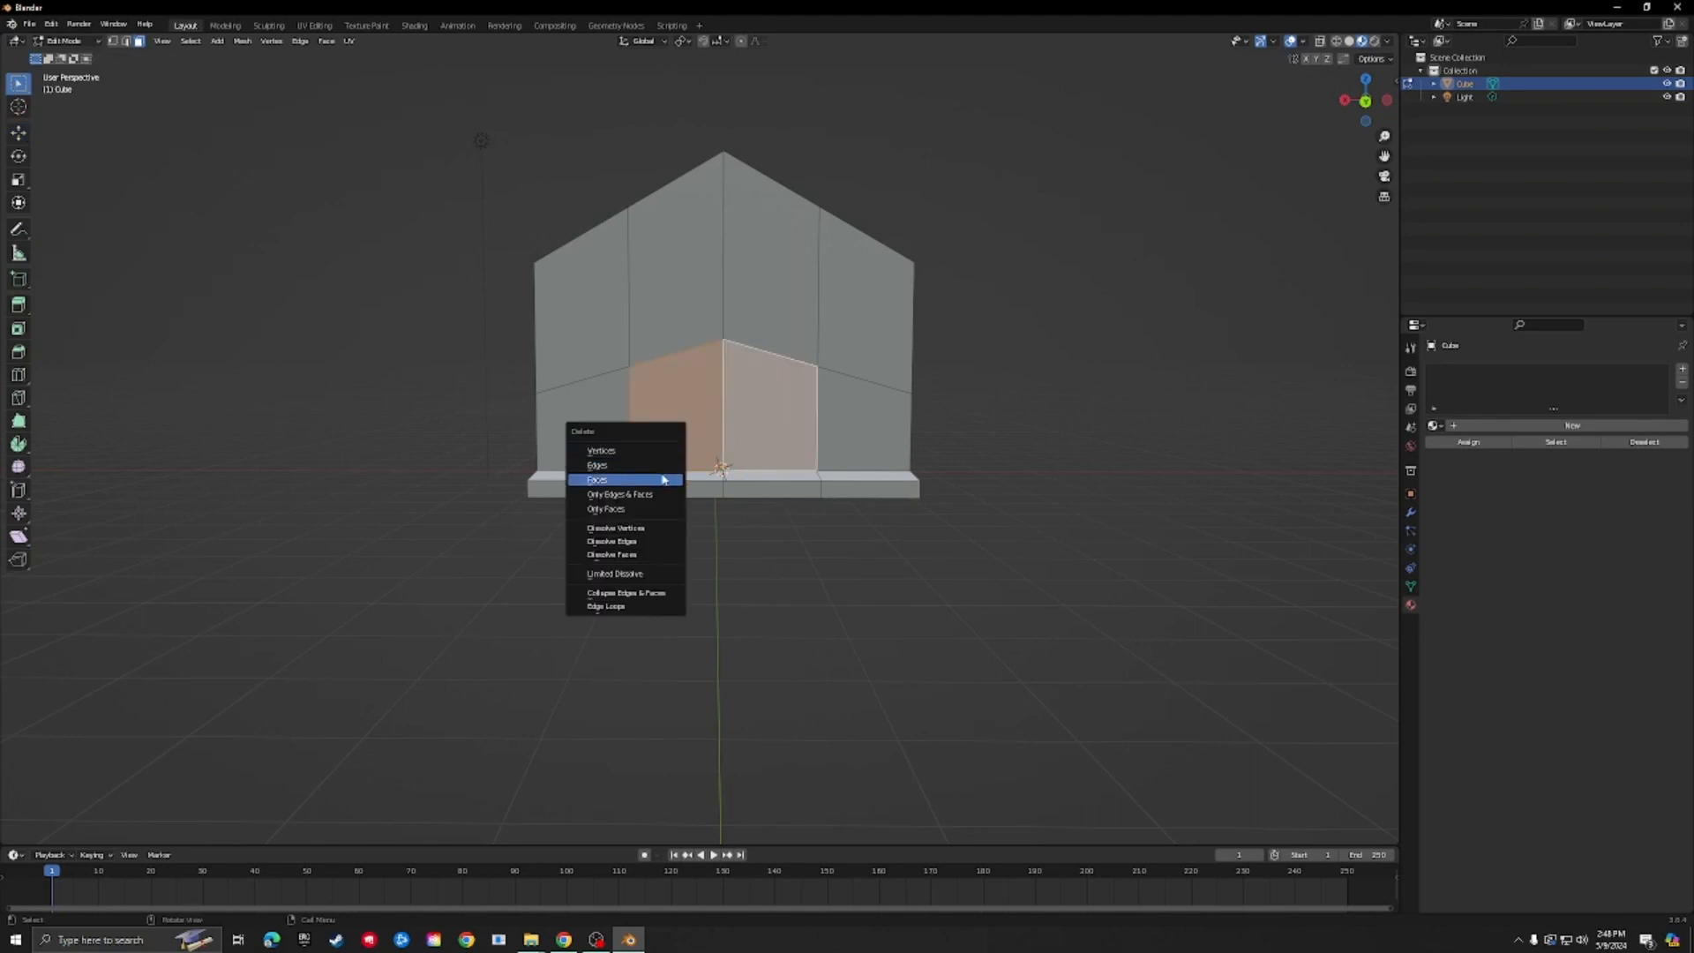
{"action": "left_click", "coordinate": [666, 479]}
Step: Add a vertical loop cut through the middle of the side wall and roof
{"action": "middle_click_drag", "start_coordinate": [627, 567], "coordinate": [461, 579]}
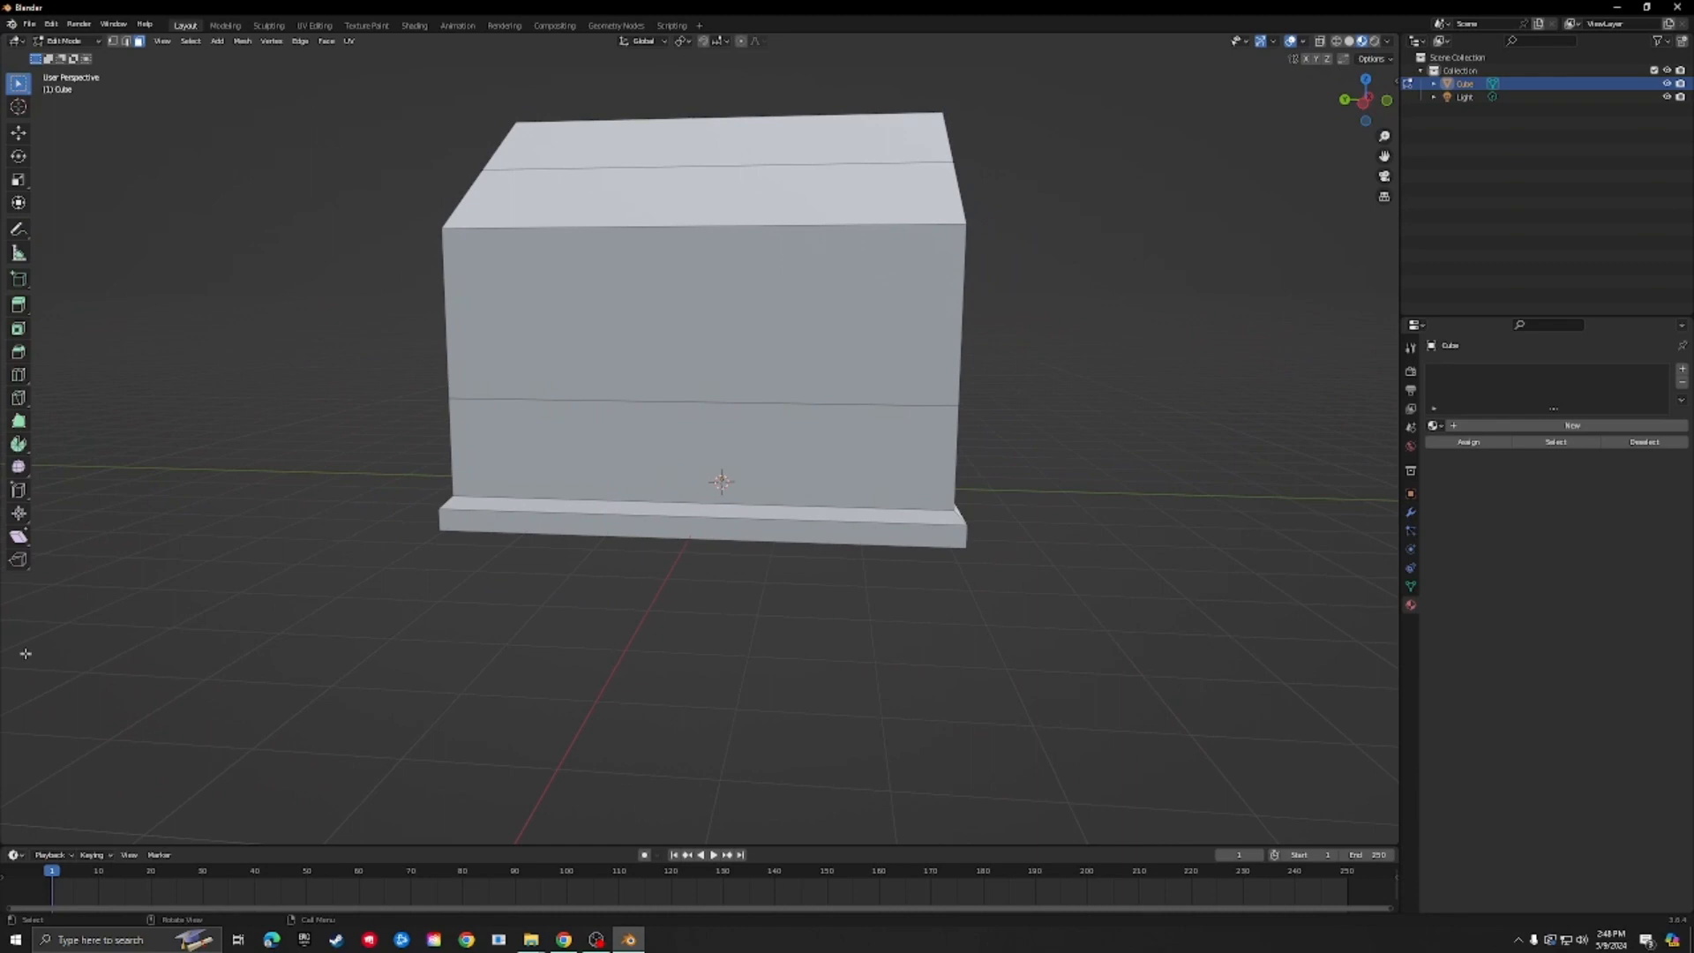
{"action": "left_click", "coordinate": [18, 374]}
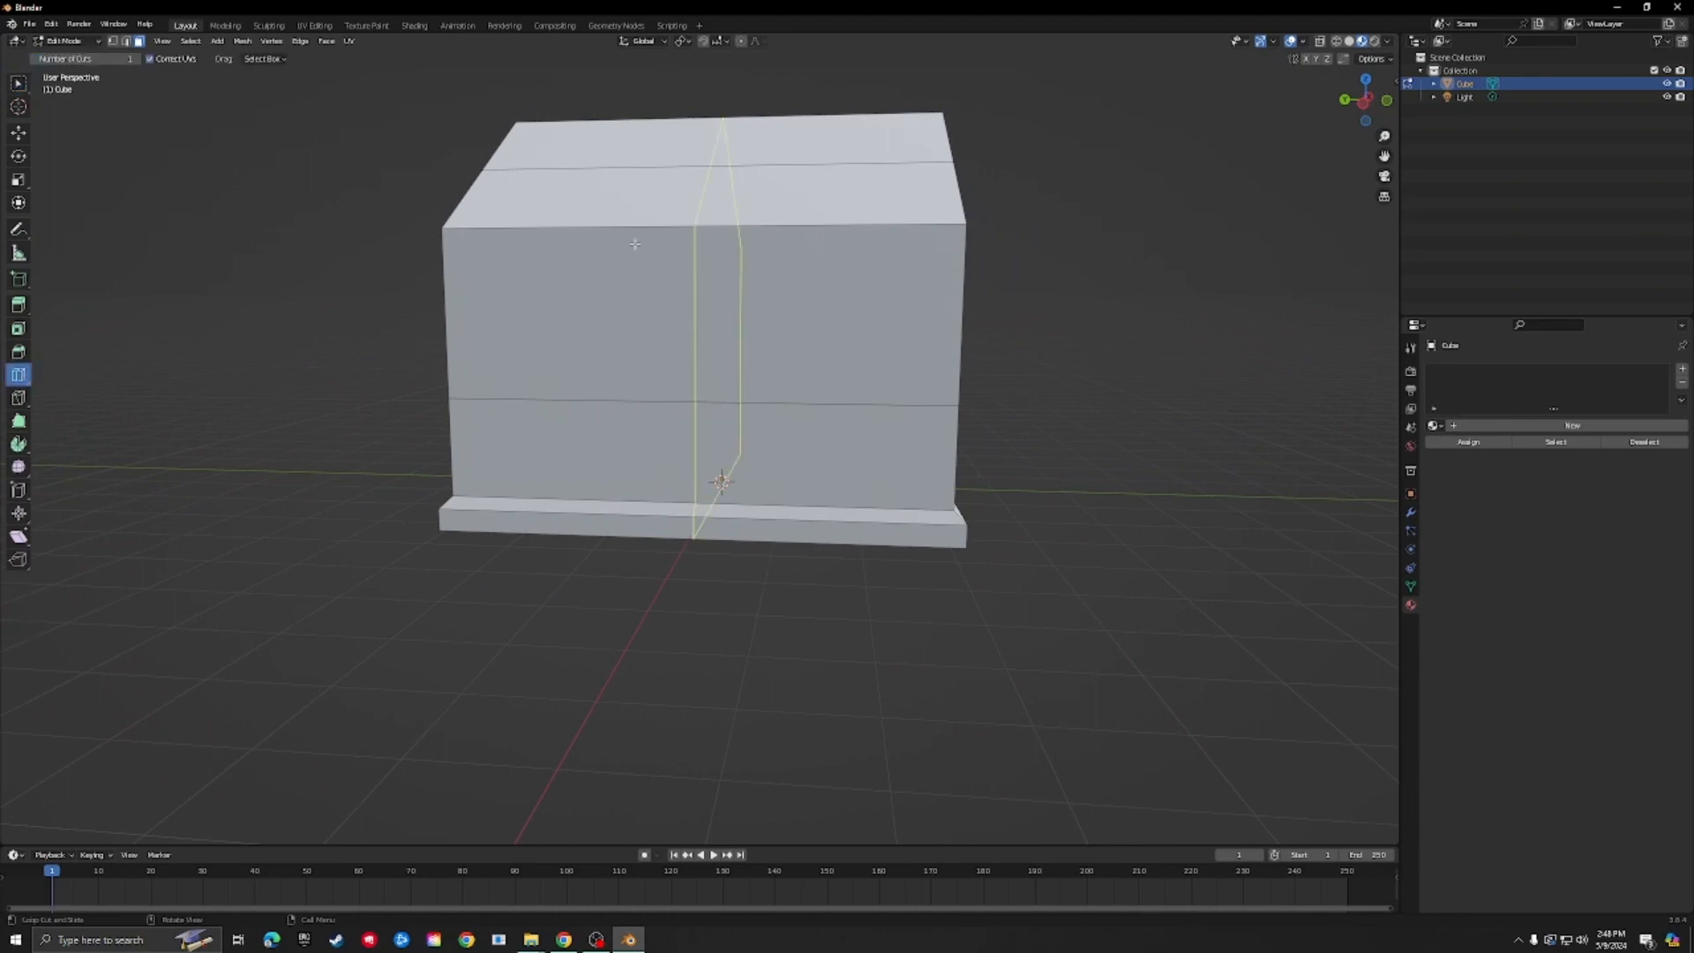
{"action": "left_click_drag", "start_coordinate": [693, 265], "coordinate": [611, 412]}
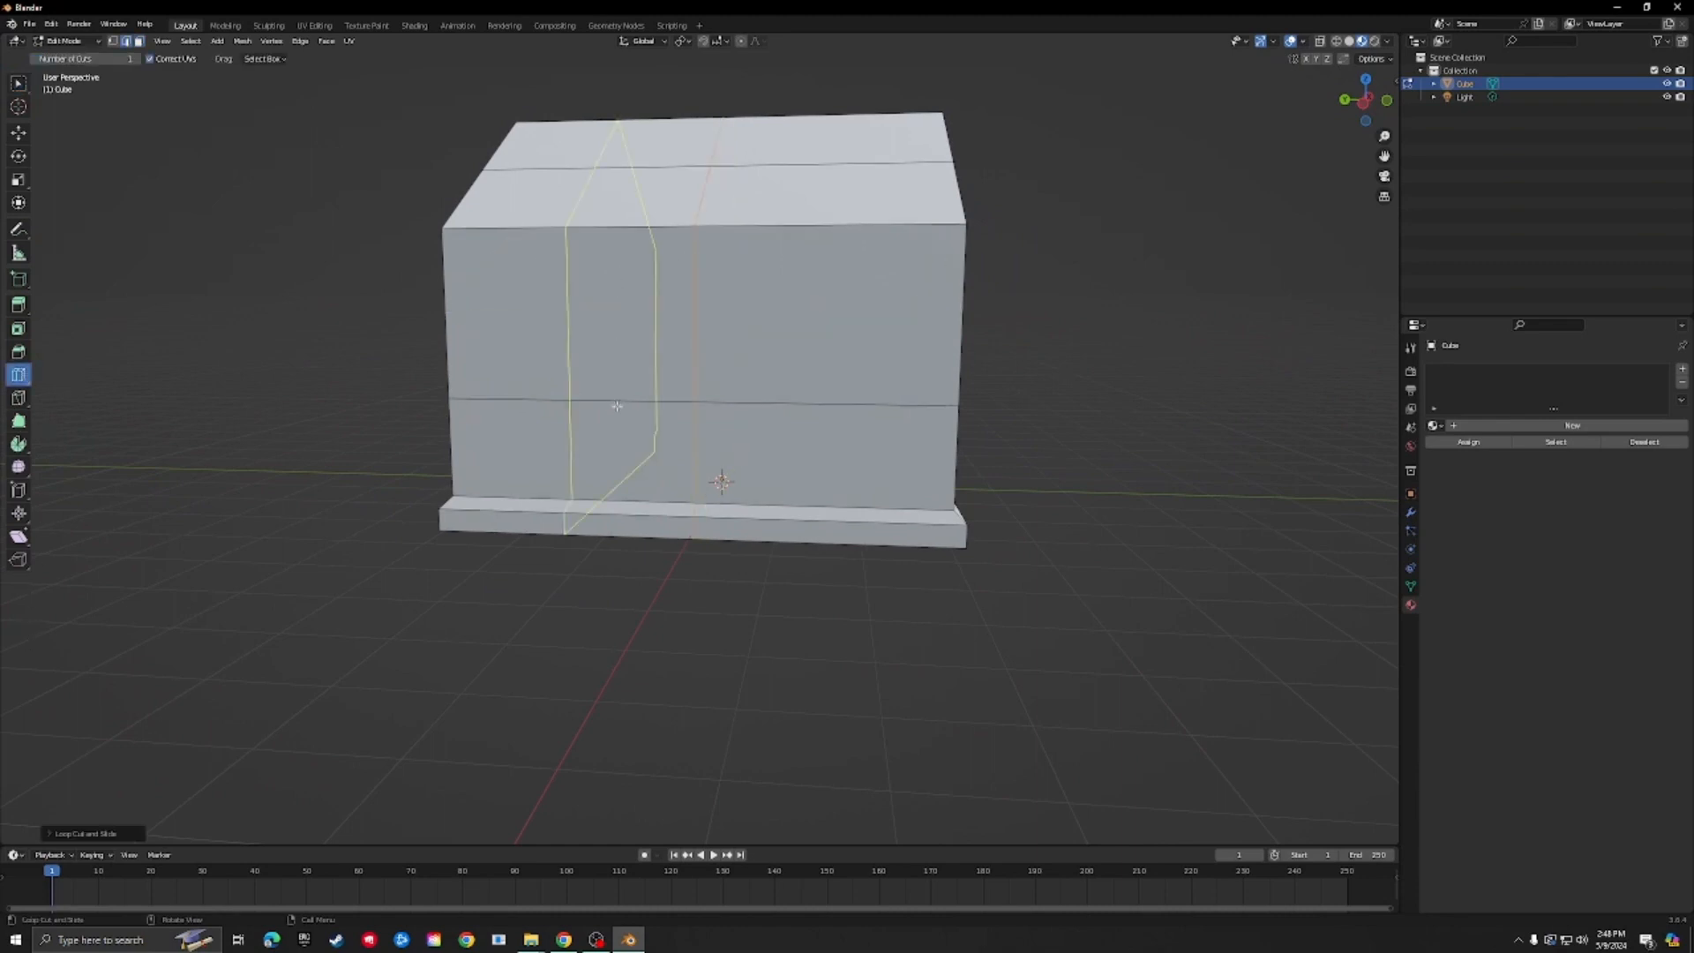
Step: Add a vertical loop cut through the side wall's door-side half and a horizontal loop cut around the walls above the existing one
{"action": "left_click", "coordinate": [677, 338]}
{"action": "middle_click_drag", "start_coordinate": [352, 500], "coordinate": [397, 503]}
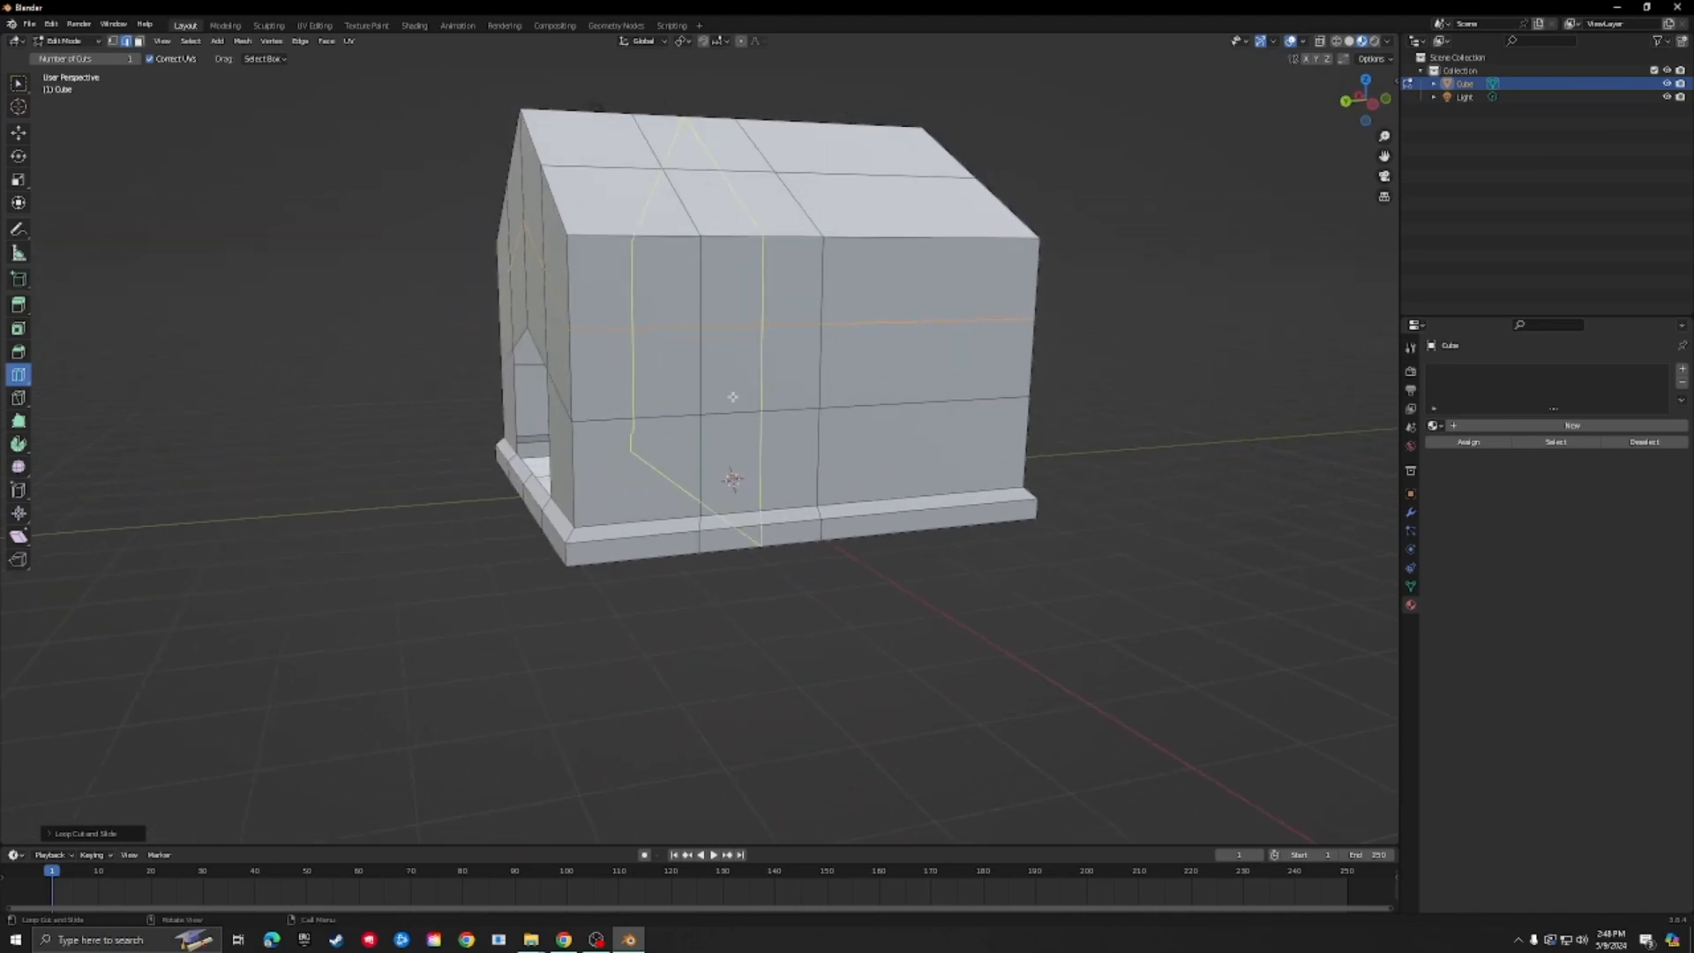
Step: Delete the middle face of the side wall's loop-cut grid to open a window
{"action": "left_click", "coordinate": [137, 42]}
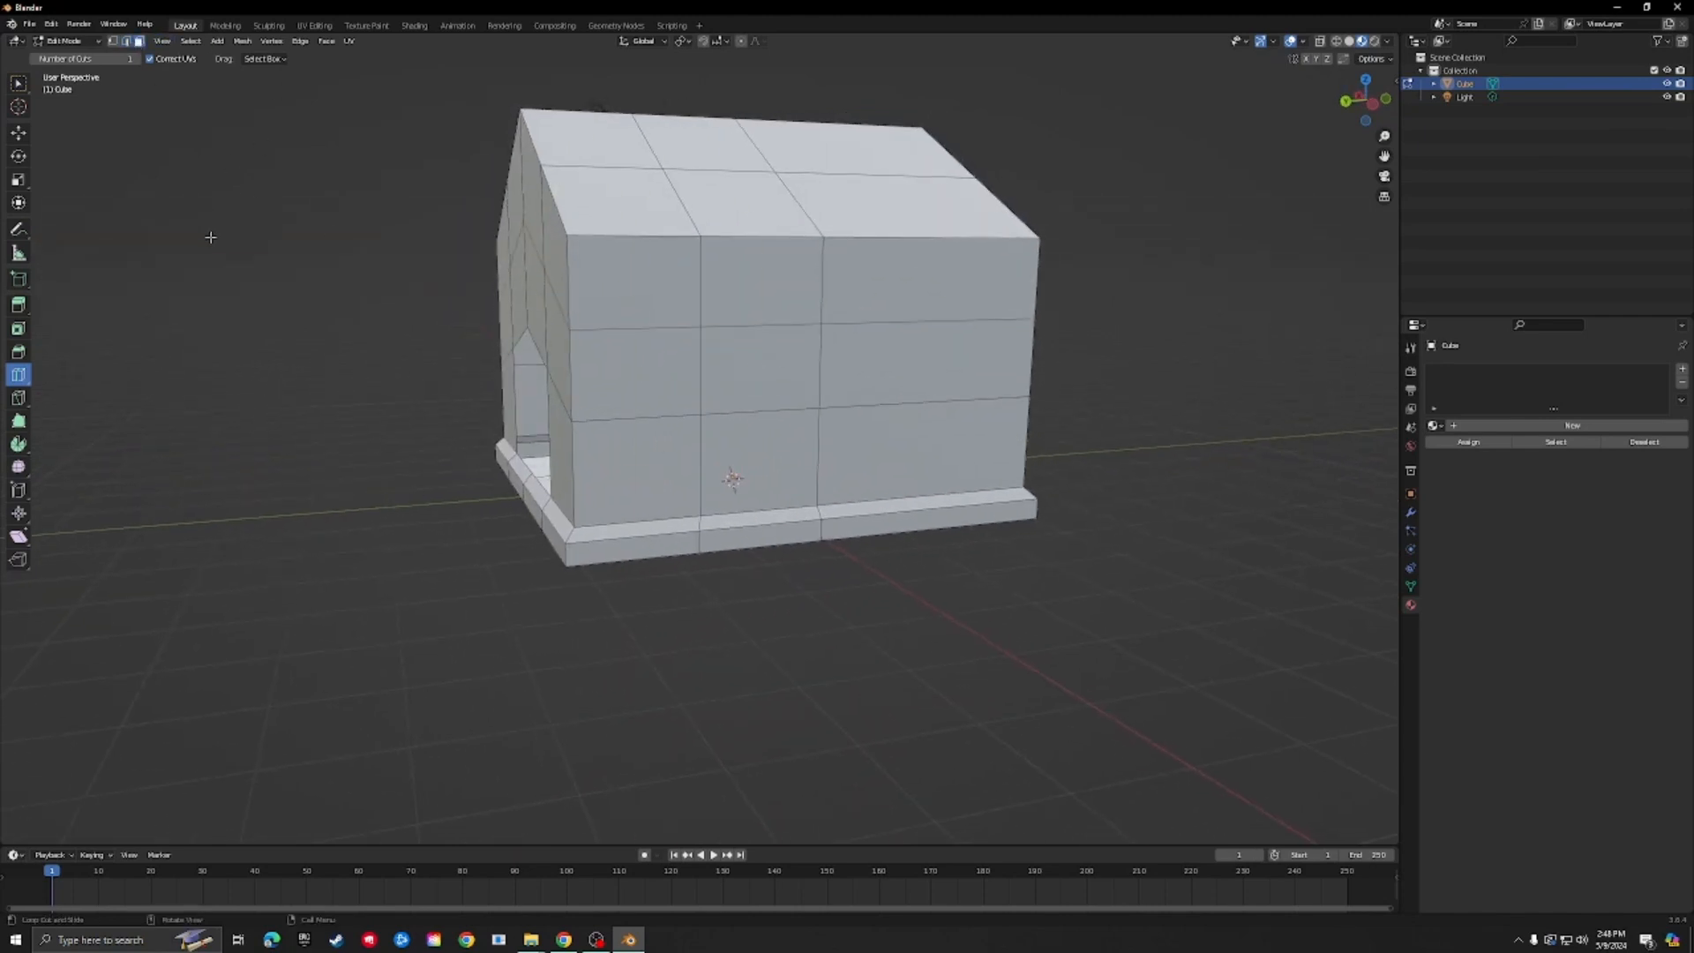
{"action": "left_click", "coordinate": [16, 84]}
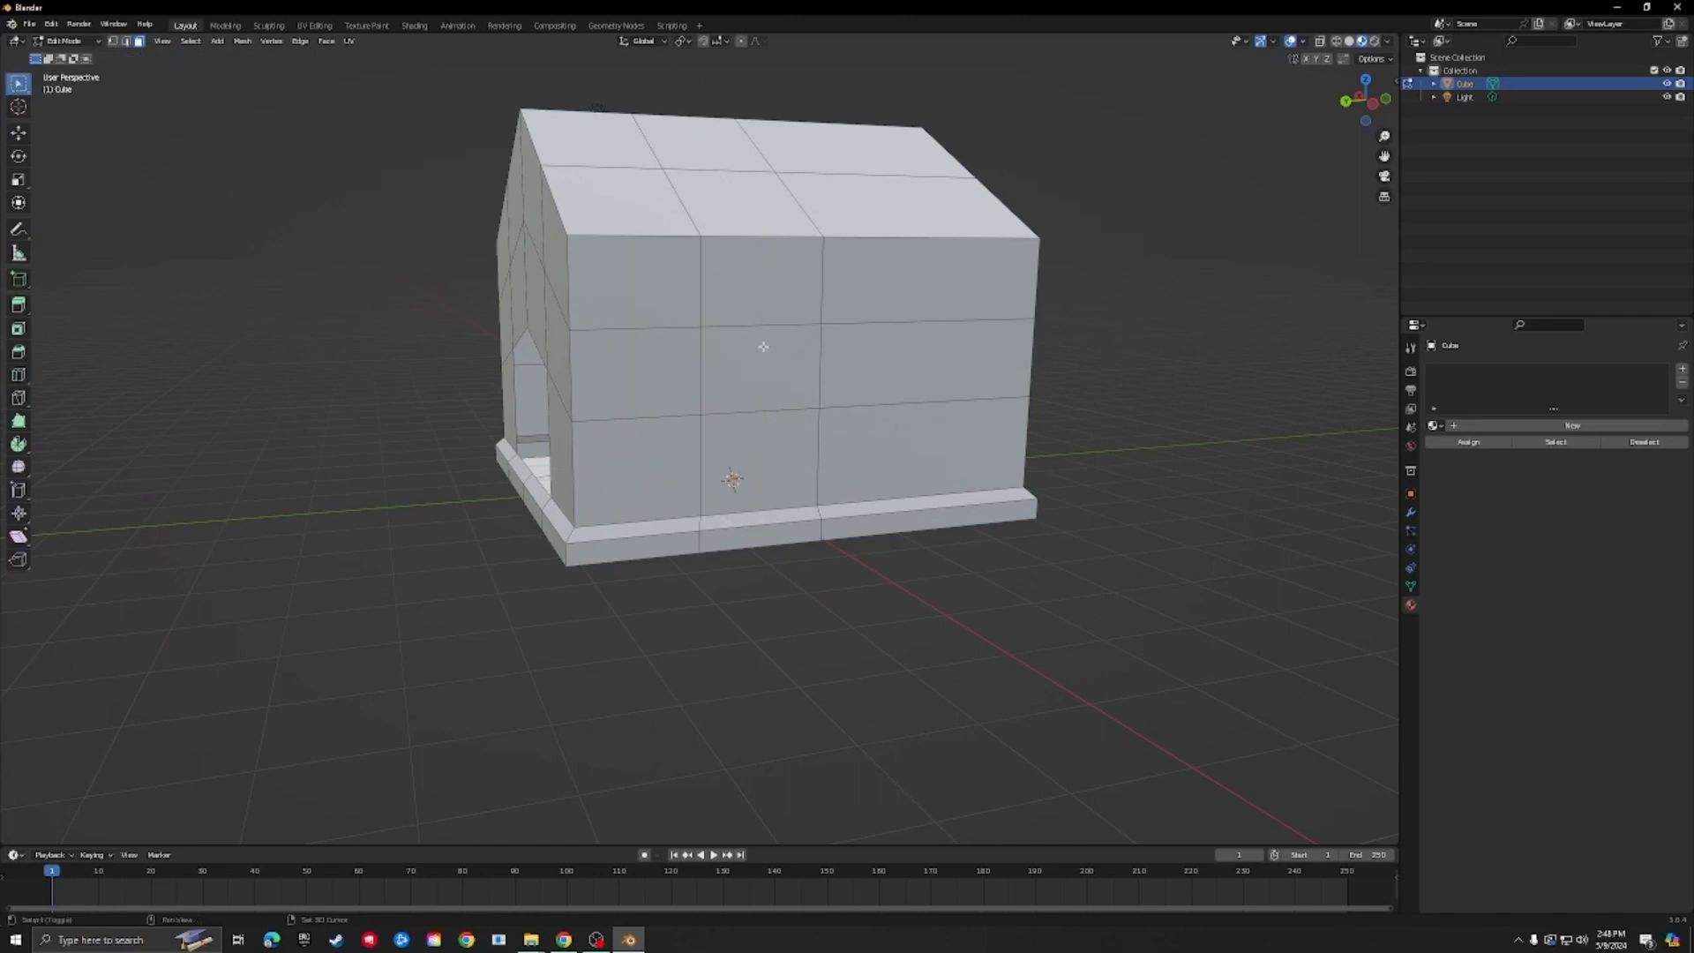
{"action": "left_click", "coordinate": [764, 348]}
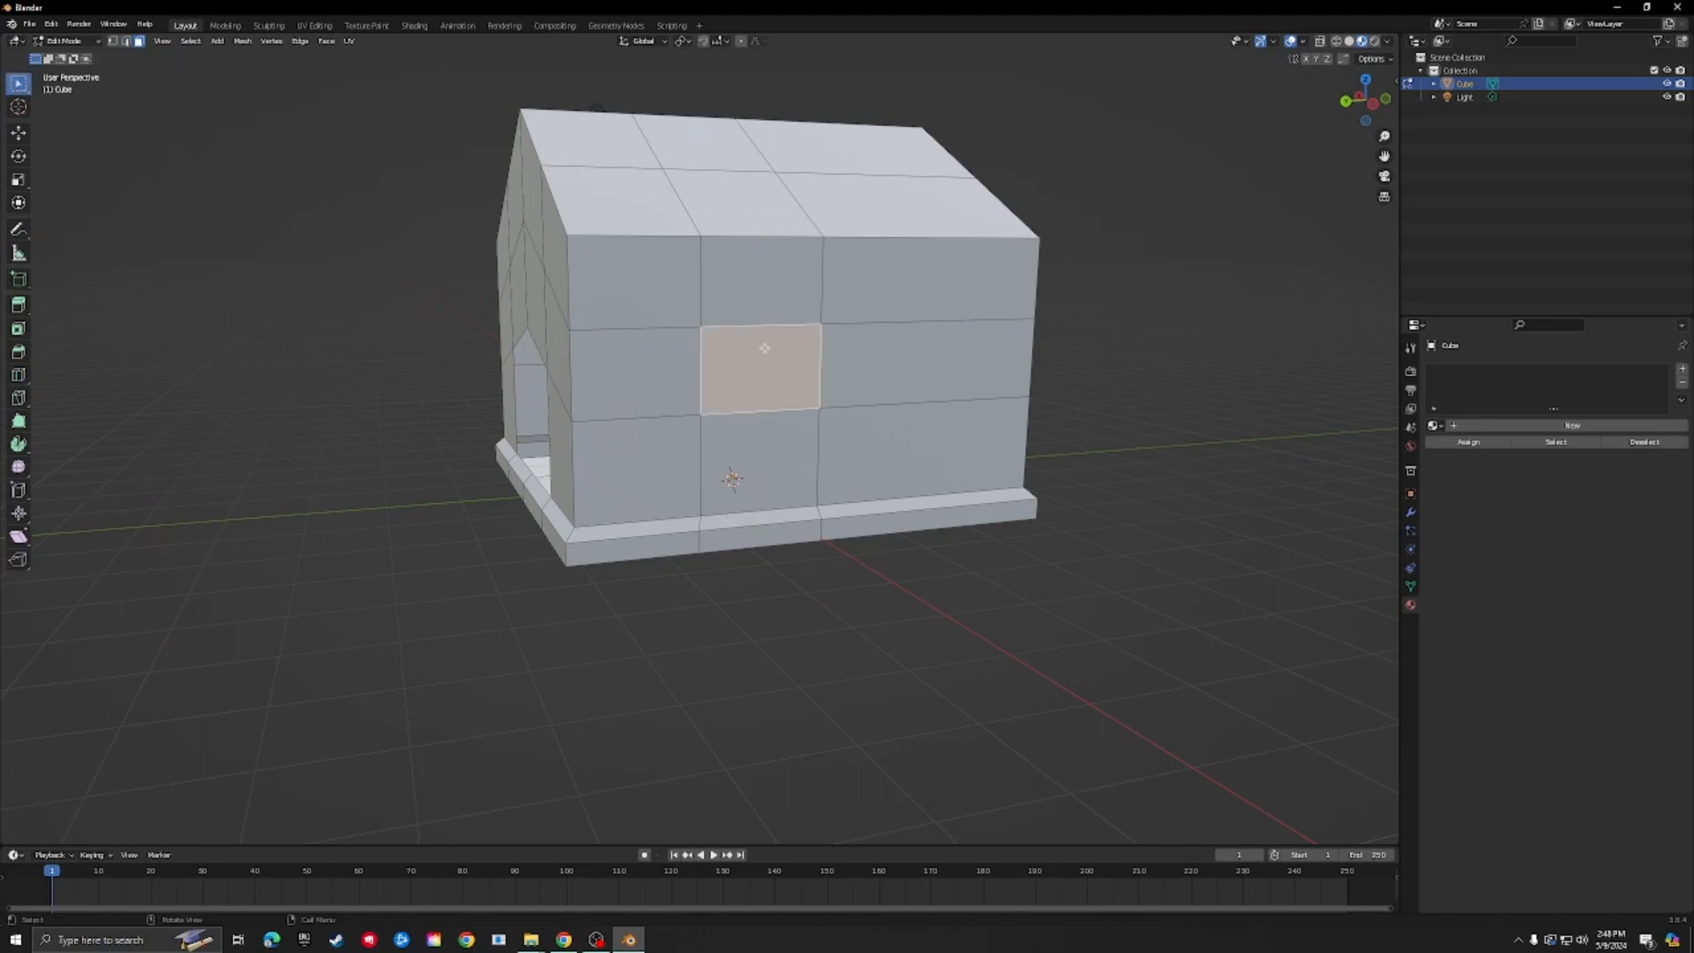
{"action": "key", "text": "x"}
{"action": "left_click", "coordinate": [764, 351]}
Step: Delete the matching middle face on the opposite side wall to open a second window
{"action": "middle_click_drag", "start_coordinate": [440, 361], "coordinate": [703, 371]}
{"action": "left_click", "coordinate": [703, 372], "text": "shift"}
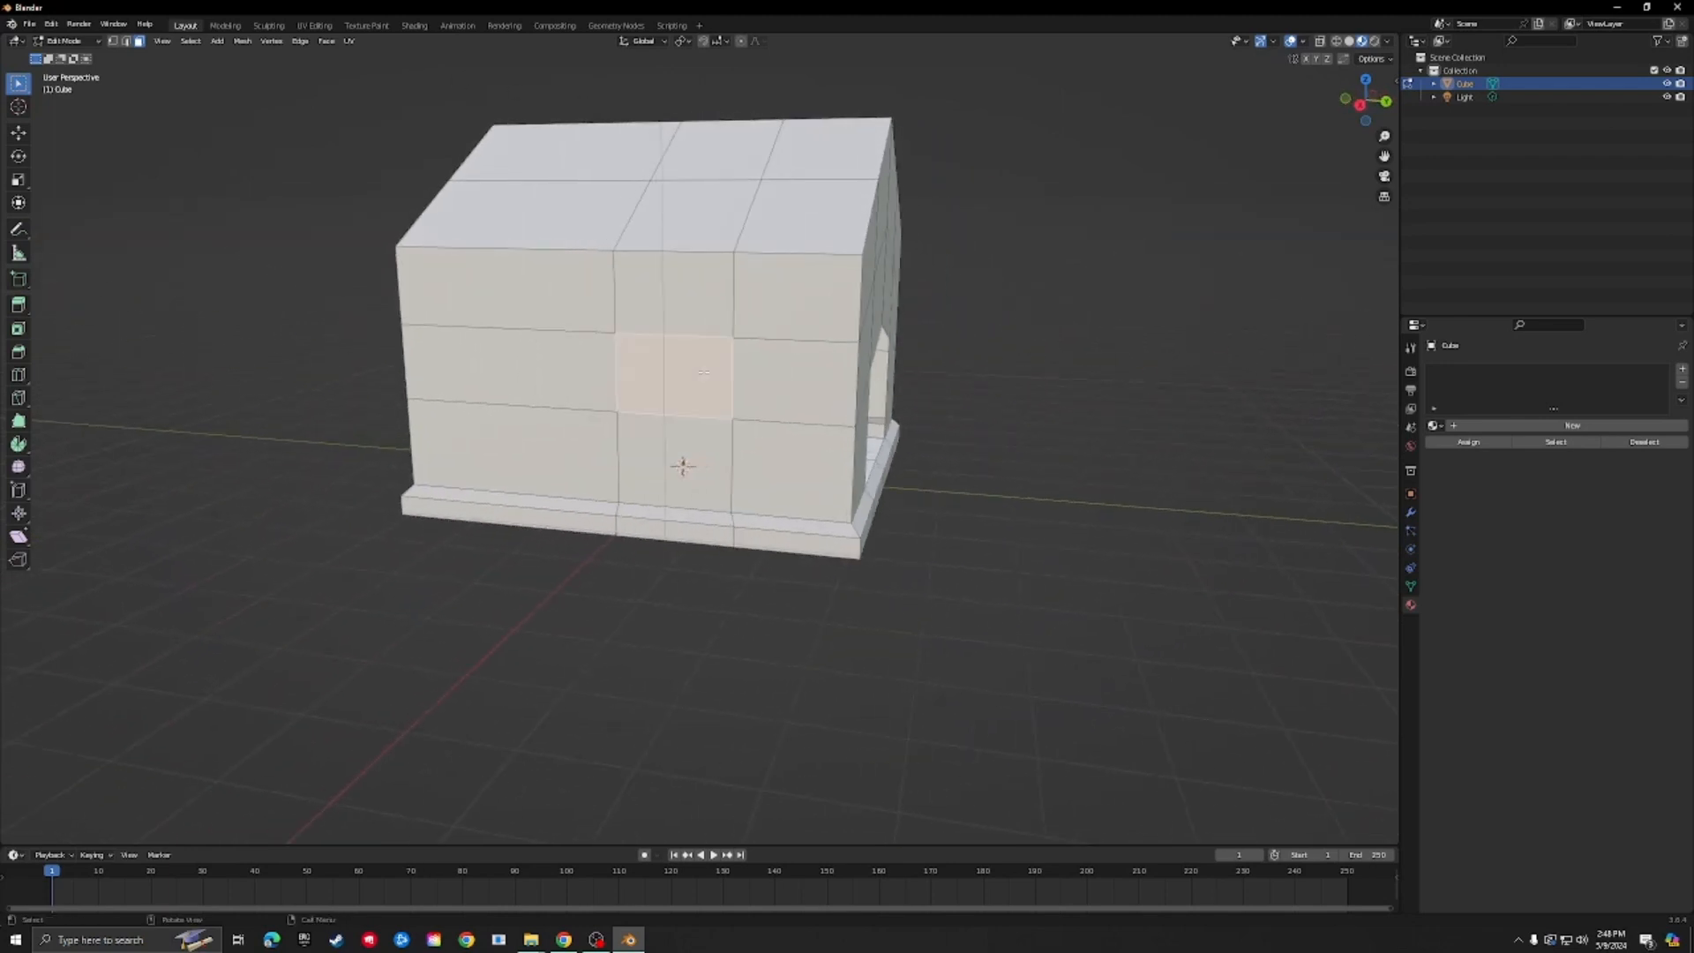
{"action": "left_click", "coordinate": [705, 373]}
Step: Inspect the house from the front, above and the side, checking the doorway, interior and window openings
{"action": "middle_click_drag", "start_coordinate": [705, 377], "coordinate": [727, 339]}
{"action": "scroll", "coordinate": [747, 332], "scroll_direction": "down", "scroll_amount": 3}
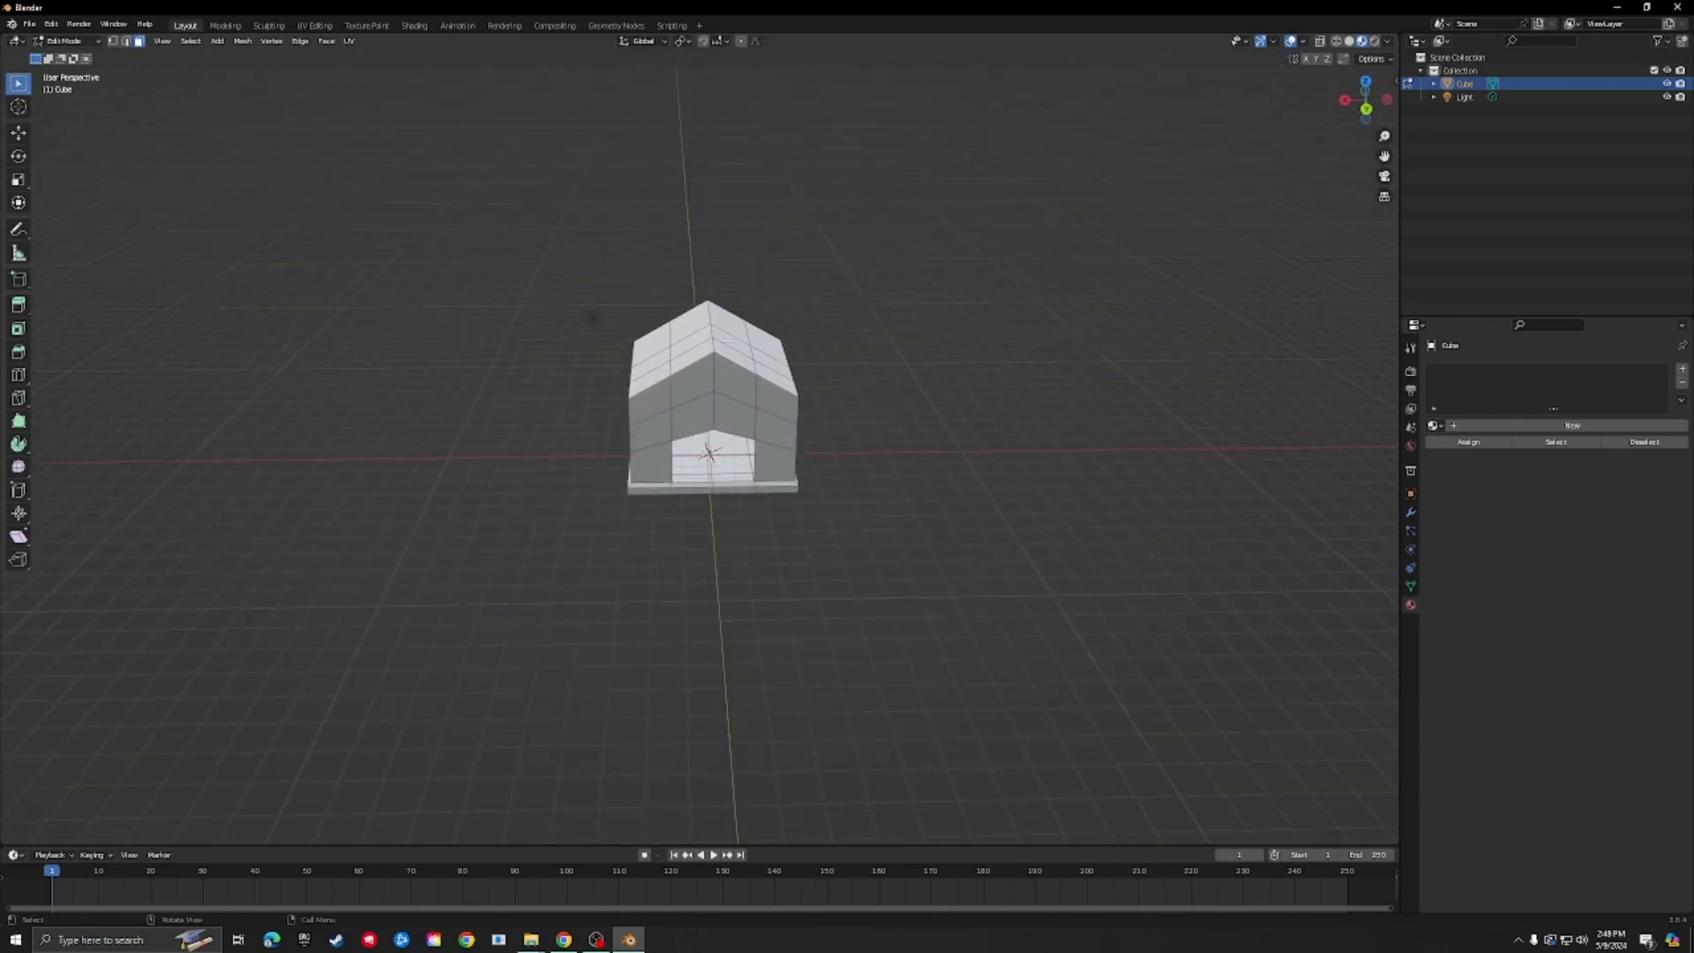
{"action": "scroll", "coordinate": [827, 352], "scroll_direction": "up", "scroll_amount": 4}
{"action": "middle_click_drag", "start_coordinate": [827, 352], "coordinate": [707, 225]}
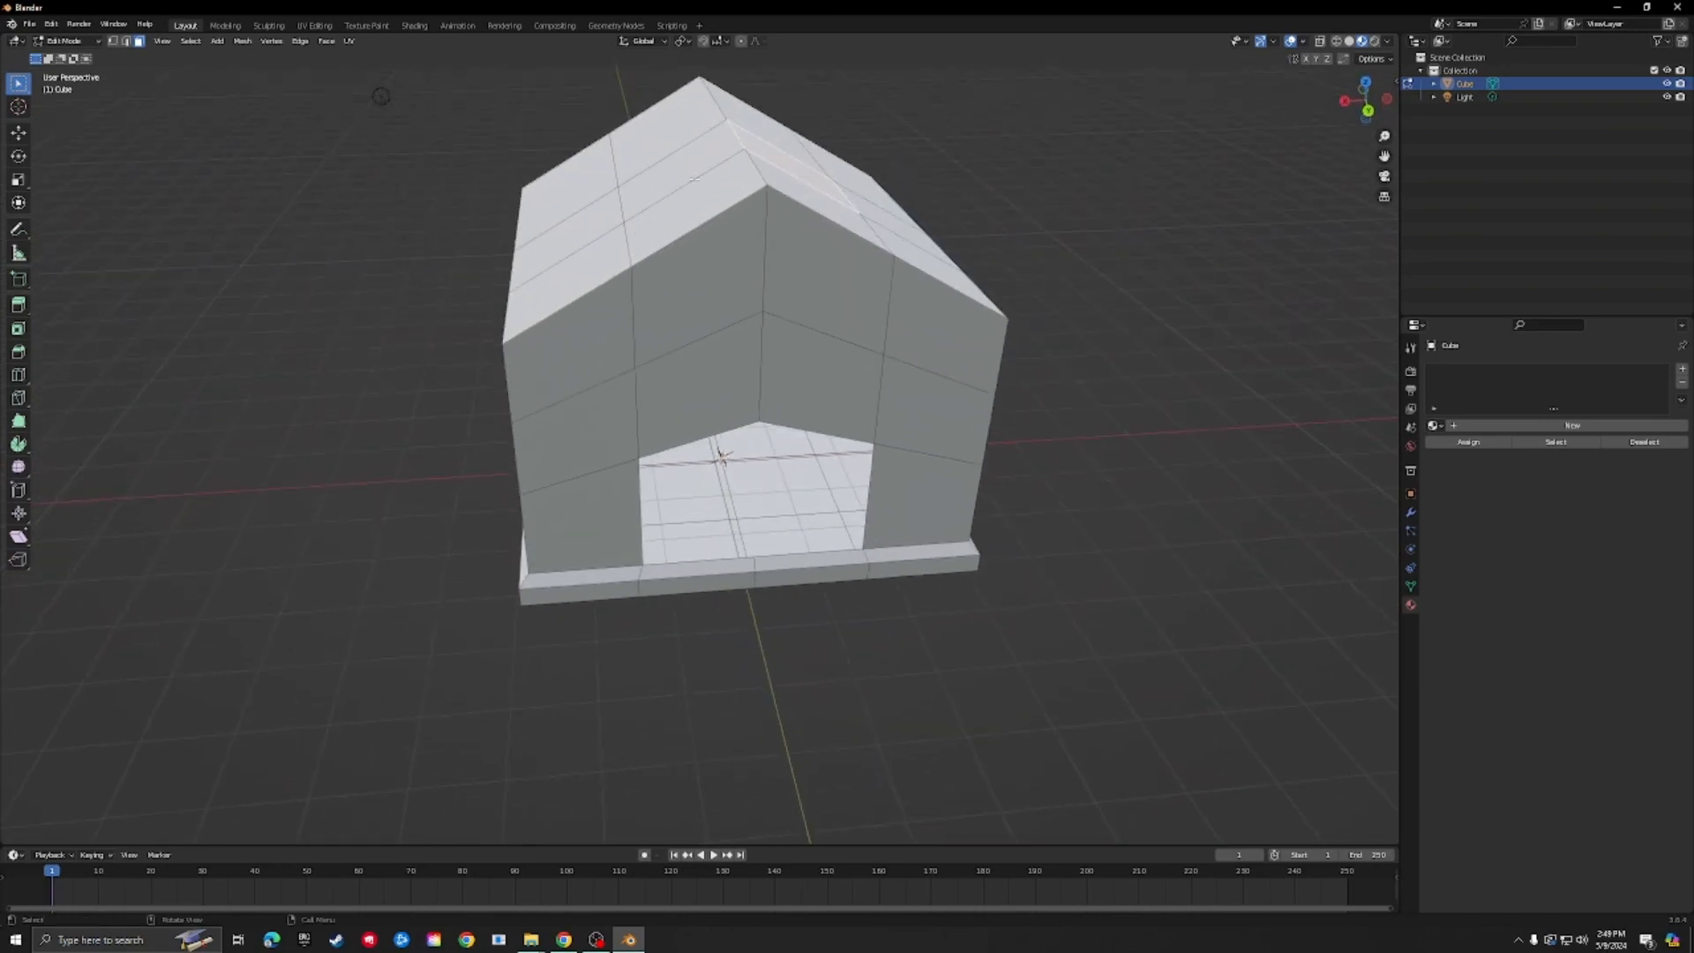
{"action": "scroll", "coordinate": [1024, 310], "scroll_direction": "down", "scroll_amount": 4}
{"action": "middle_click_drag", "start_coordinate": [1024, 309], "coordinate": [977, 270]}
{"action": "scroll", "coordinate": [926, 347], "scroll_direction": "up", "scroll_amount": 5}
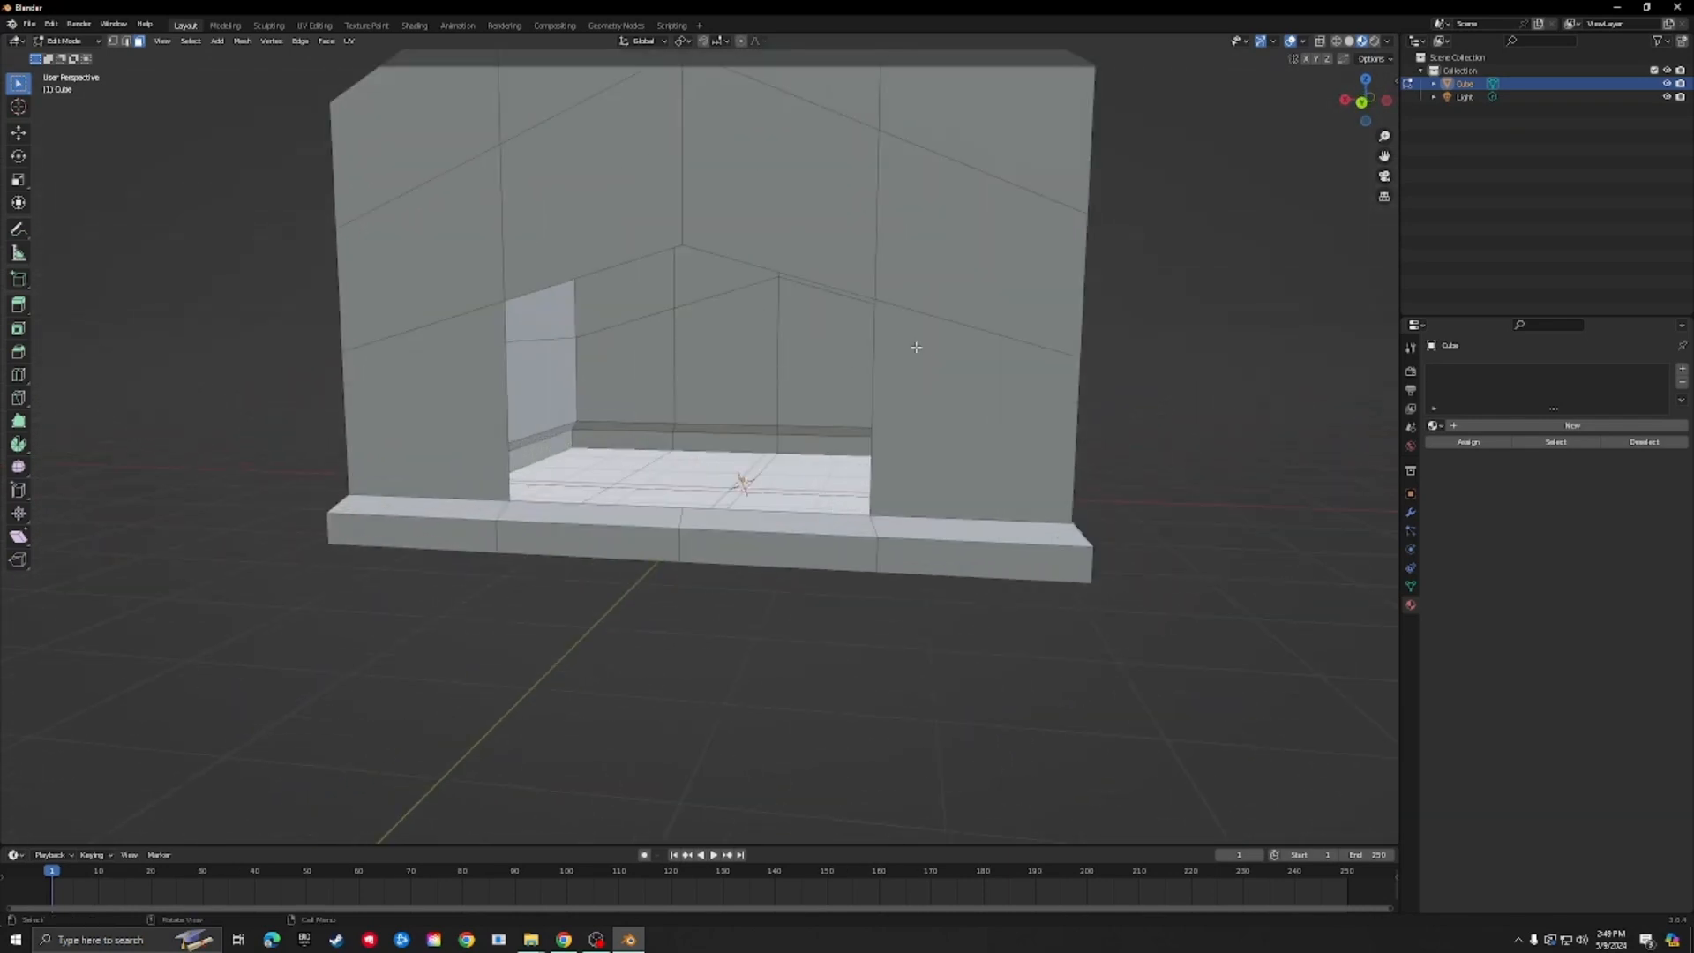
{"action": "mouse_move", "coordinate": [914, 344]}
{"action": "middle_mouse_down"}
{"action": "mouse_move", "coordinate": [730, 344]}
{"action": "mouse_move", "coordinate": [653, 432]}
{"action": "mouse_move", "coordinate": [938, 389]}
{"action": "mouse_move", "coordinate": [1019, 348]}
{"action": "mouse_move", "coordinate": [997, 291]}
{"action": "mouse_move", "coordinate": [1130, 303]}
{"action": "mouse_move", "coordinate": [907, 319]}
{"action": "middle_mouse_up"}
{"action": "scroll", "coordinate": [653, 432], "scroll_direction": "down", "scroll_amount": 6}
{"action": "scroll", "coordinate": [906, 319], "scroll_direction": "up", "scroll_amount": 3}
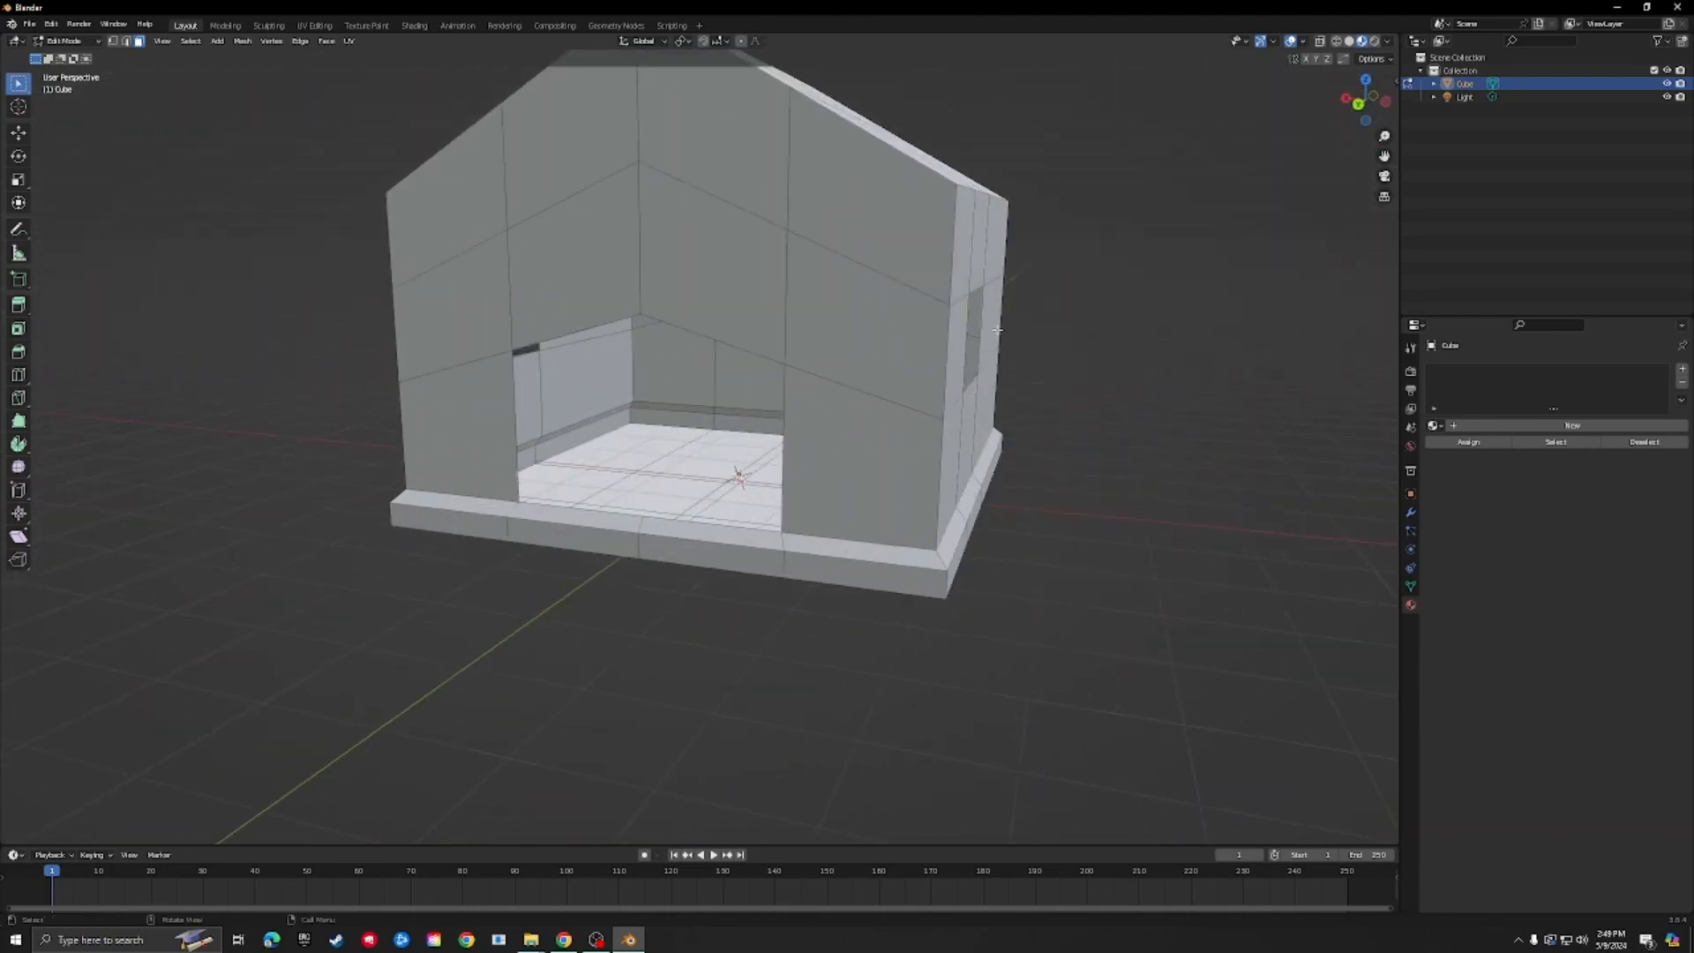
Step: Switch the house from Edit Mode back to Object Mode
{"action": "left_click", "coordinate": [64, 40]}
{"action": "left_click", "coordinate": [71, 55]}
{"action": "scroll", "coordinate": [491, 389], "scroll_direction": "down", "scroll_amount": 4}
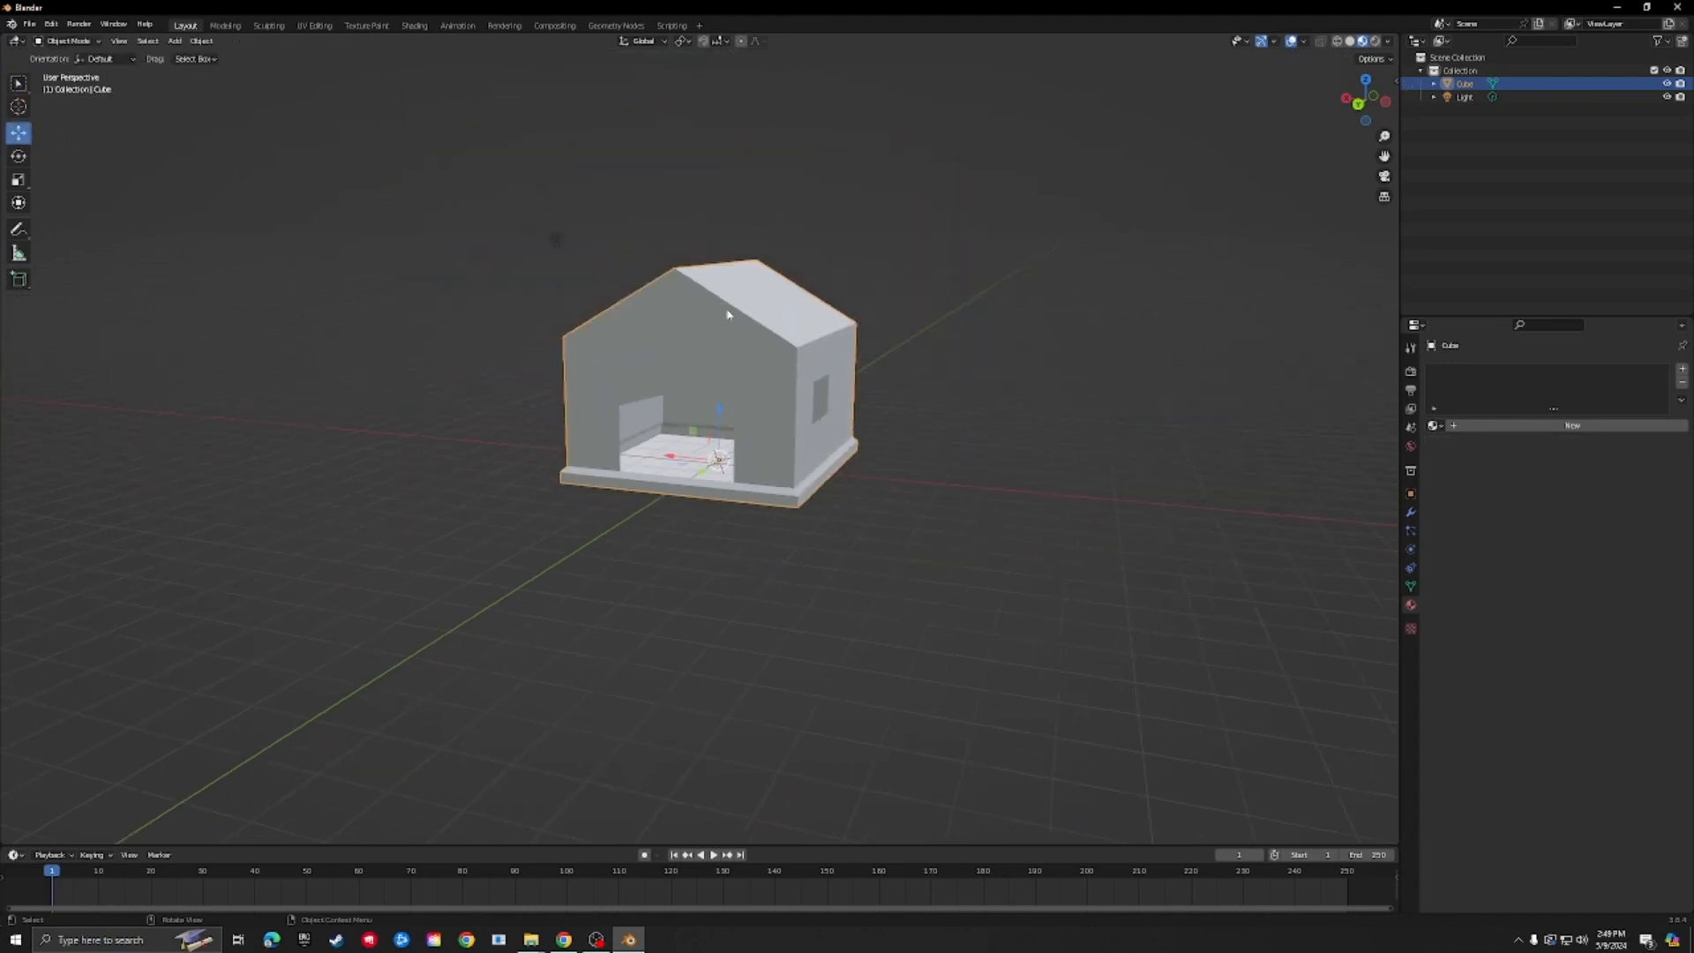
Step: Try Shade Smooth on the house and return it to Shade Flat
{"action": "right_click", "coordinate": [719, 310]}
{"action": "left_click", "coordinate": [727, 312]}
{"action": "right_click", "coordinate": [681, 328]}
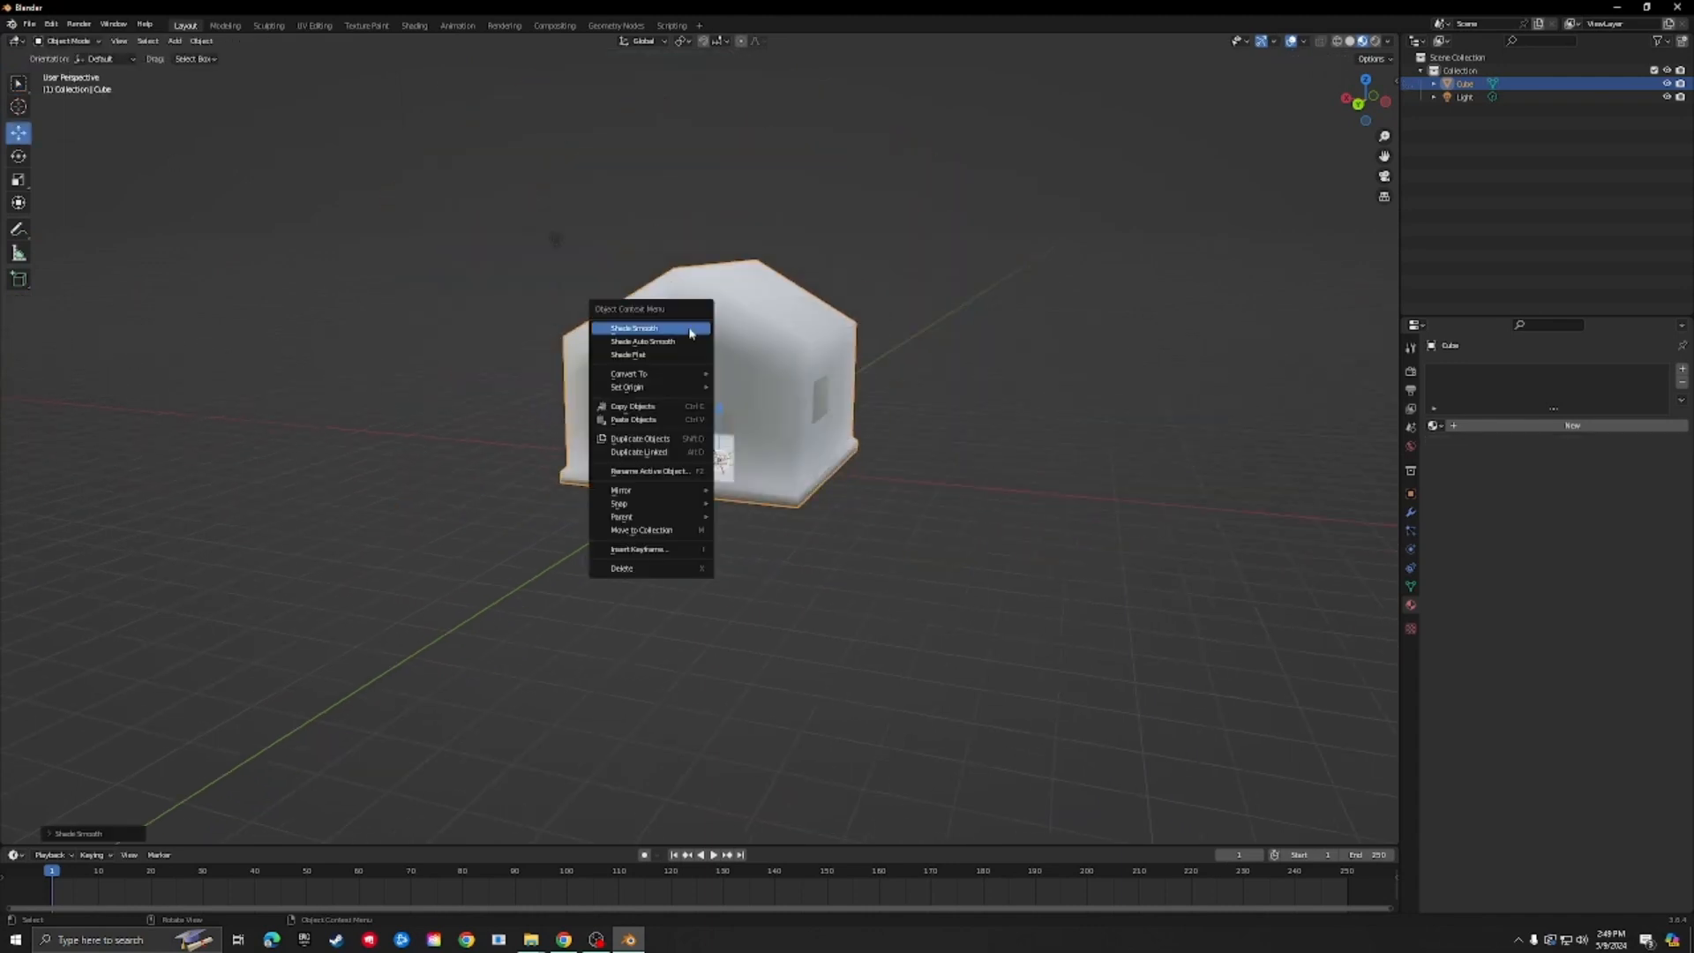
{"action": "left_click", "coordinate": [633, 353]}
Step: Create a new material on the house and set its base color to bright red
{"action": "mouse_move", "coordinate": [488, 362]}
{"action": "middle_mouse_down"}
{"action": "mouse_move", "coordinate": [461, 367]}
{"action": "mouse_move", "coordinate": [751, 371]}
{"action": "middle_mouse_up"}
{"action": "scroll", "coordinate": [751, 370], "scroll_direction": "up", "scroll_amount": 3}
{"action": "left_click", "coordinate": [1457, 426]}
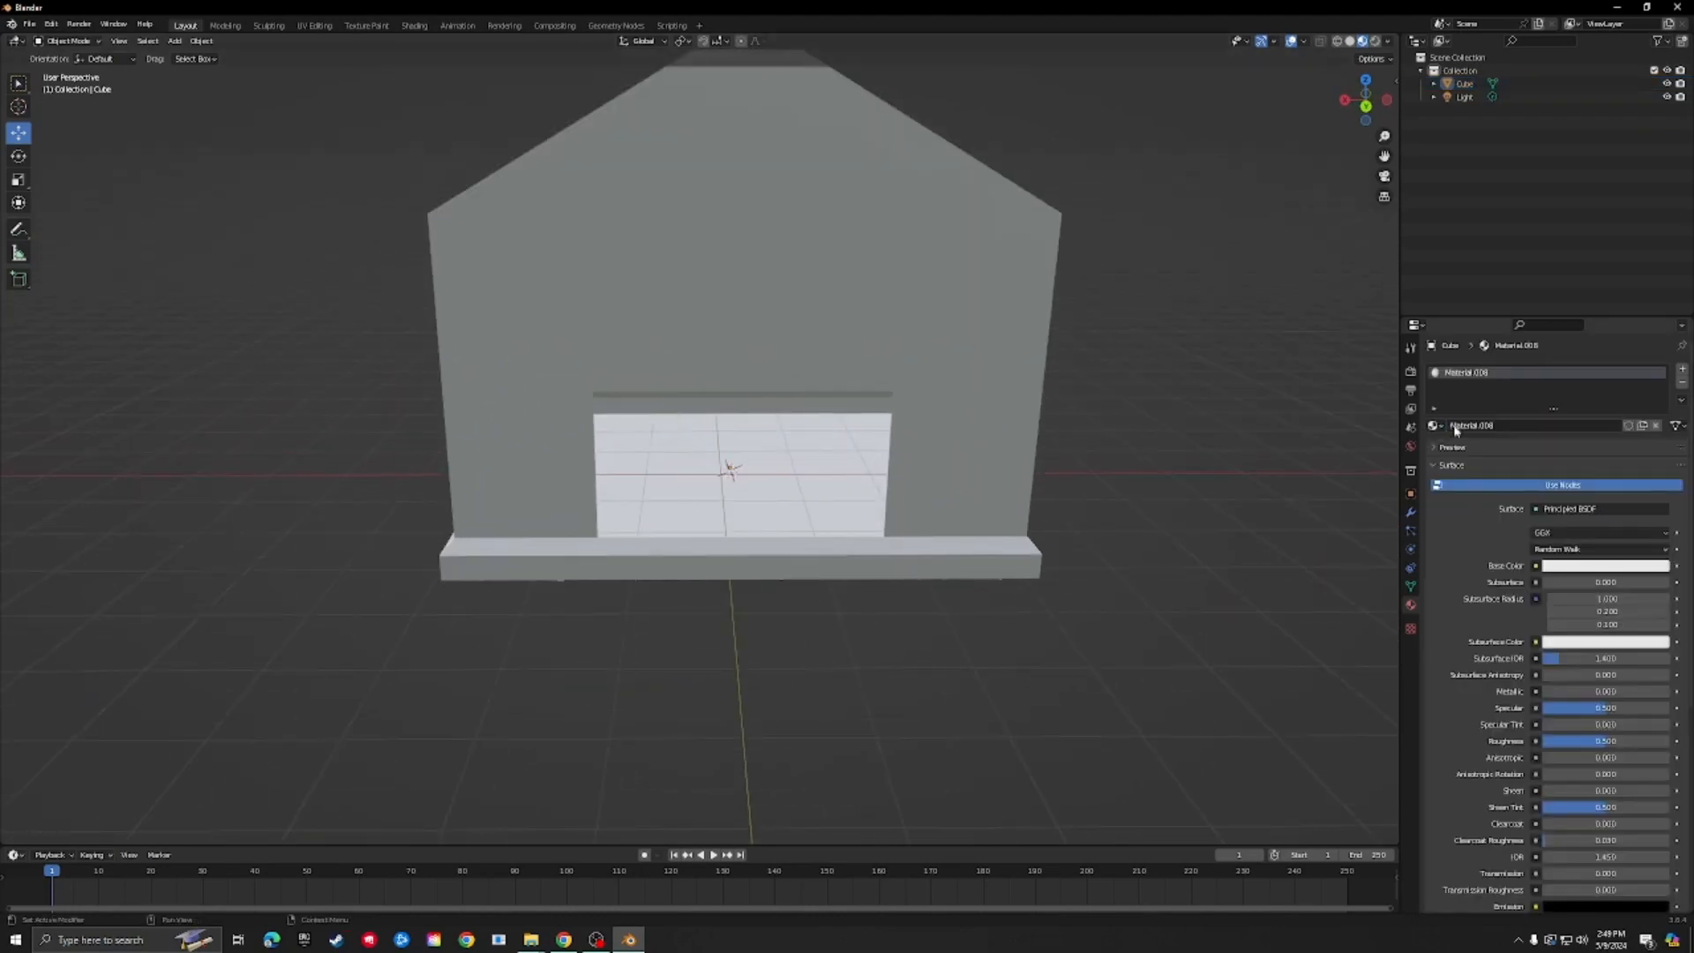
{"action": "left_click", "coordinate": [1563, 575]}
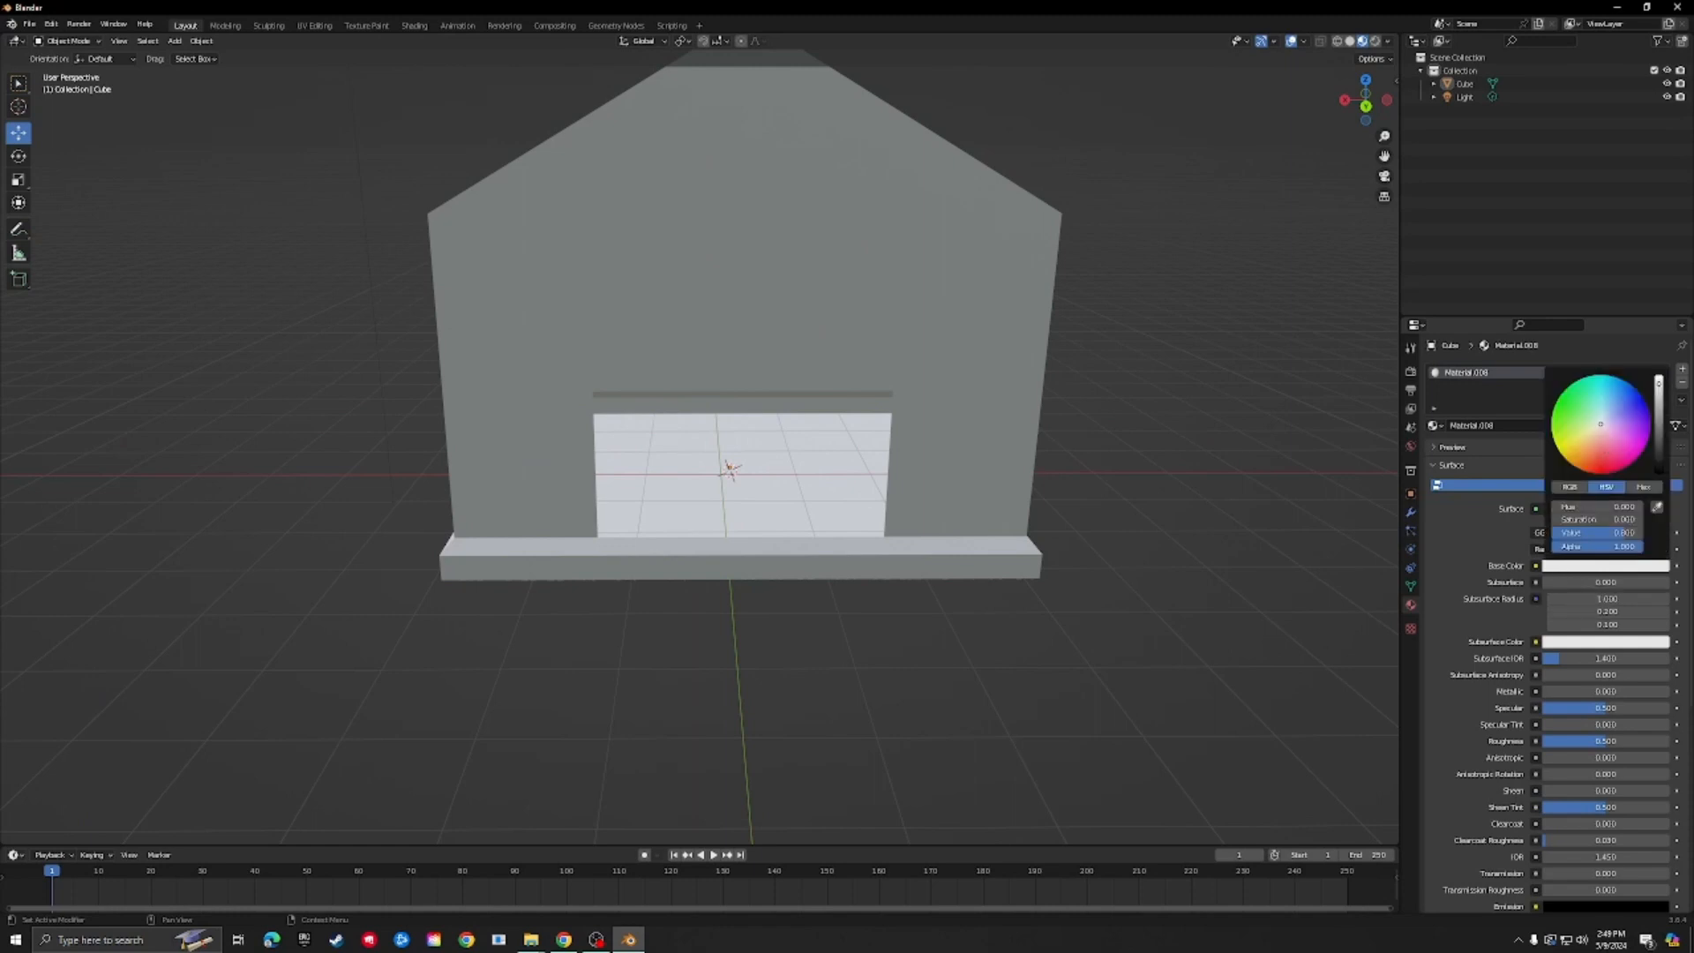
{"action": "left_click", "coordinate": [1604, 473]}
{"action": "left_click_drag", "start_coordinate": [1658, 409], "coordinate": [1658, 376]}
Step: Set the red house material's Metallic to 1.000 and Roughness to 0.000
{"action": "left_click_drag", "start_coordinate": [1550, 693], "coordinate": [1665, 692]}
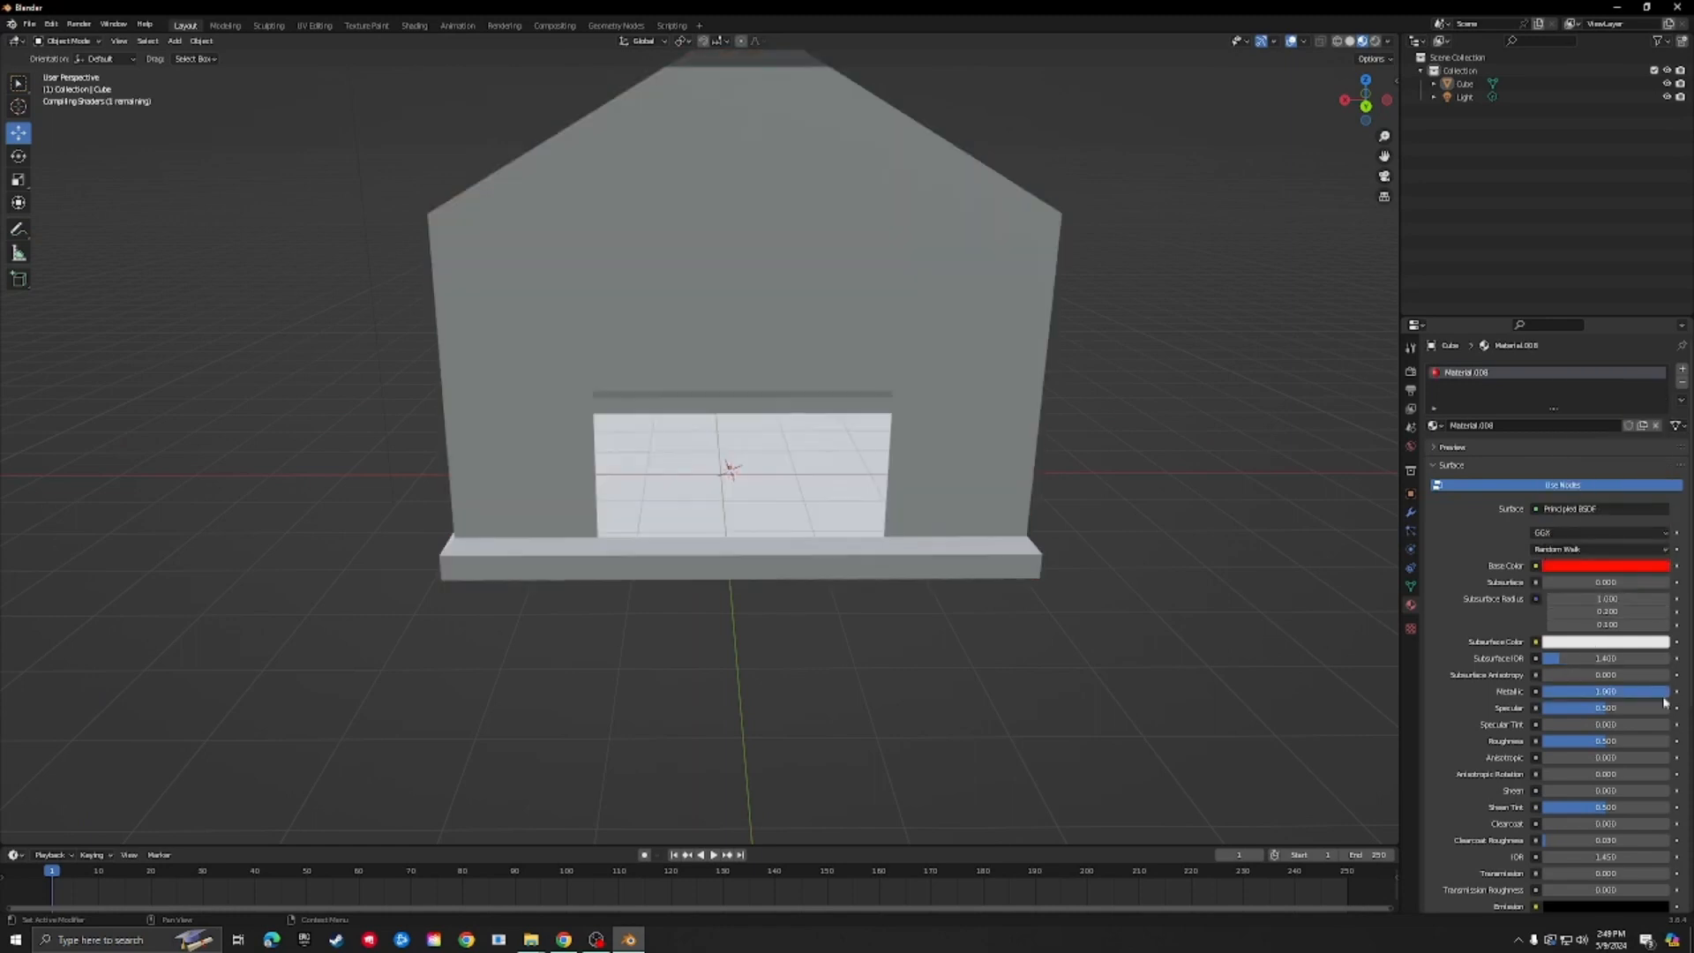
{"action": "left_click_drag", "start_coordinate": [1602, 741], "coordinate": [1542, 741]}
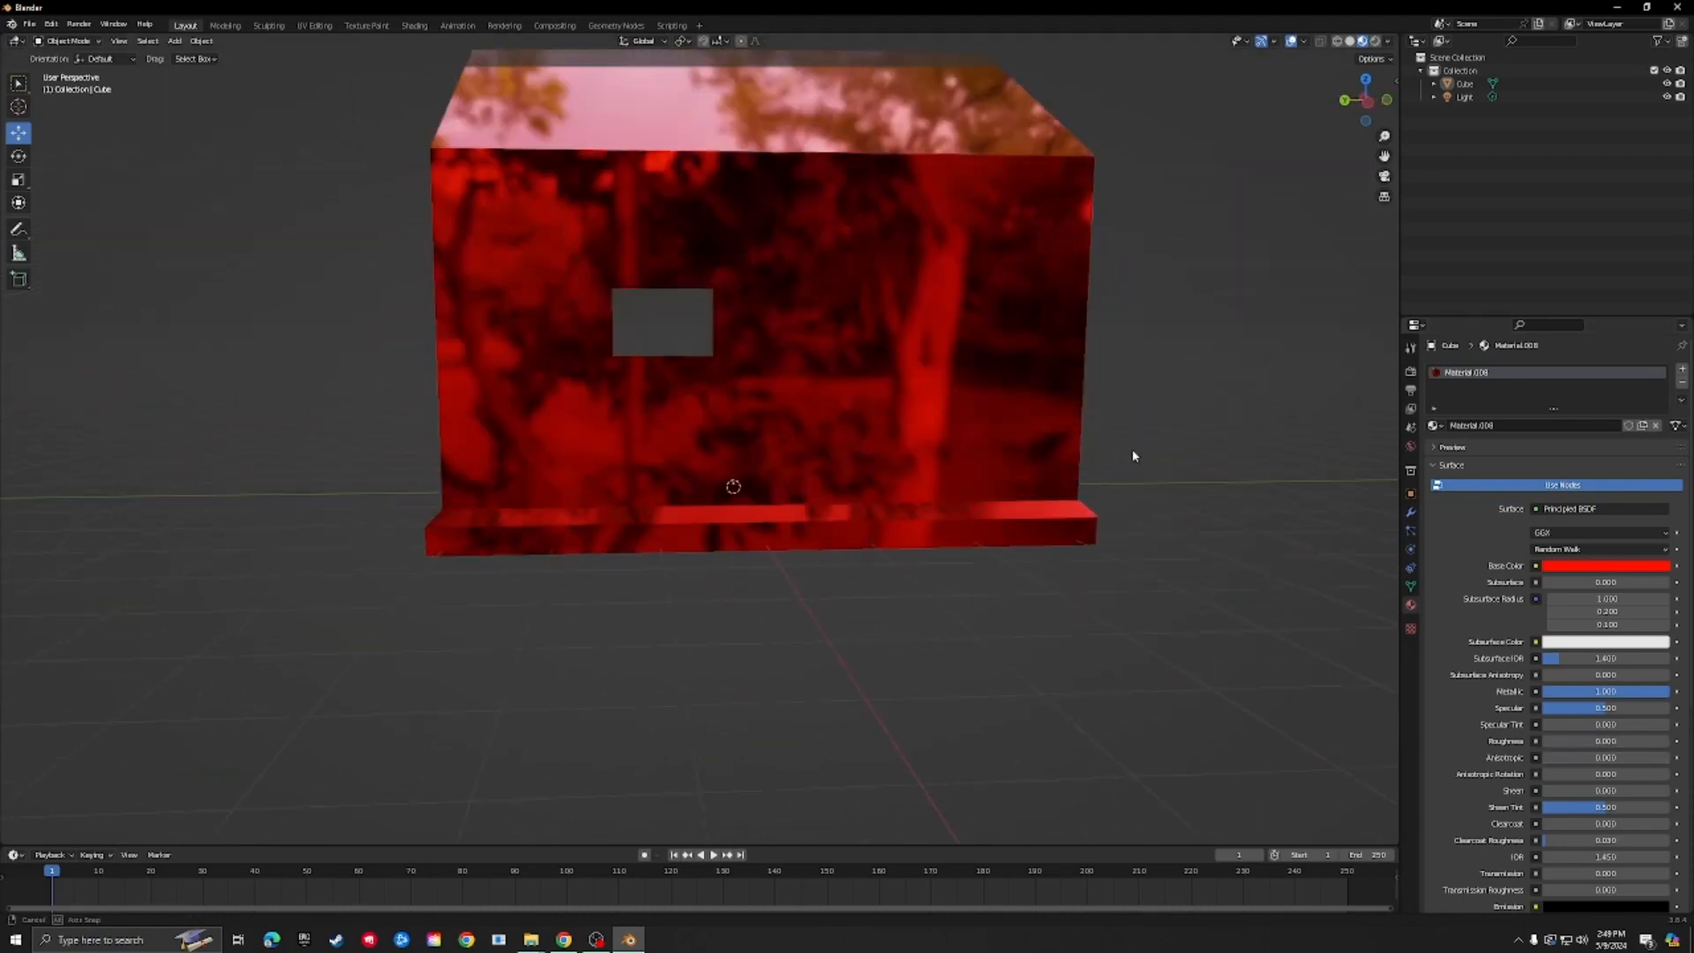